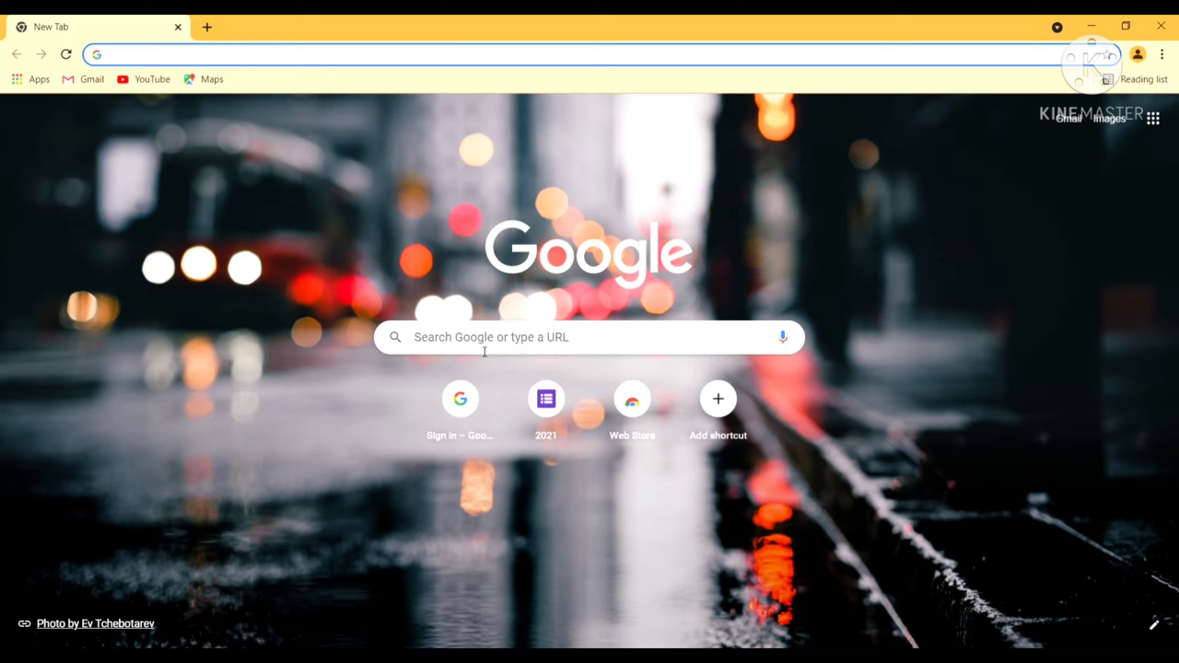
Search Google for 'ssaassam.gov.in tet 2021' using the suggested query
{"action": "left_click", "coordinate": [488, 336]}
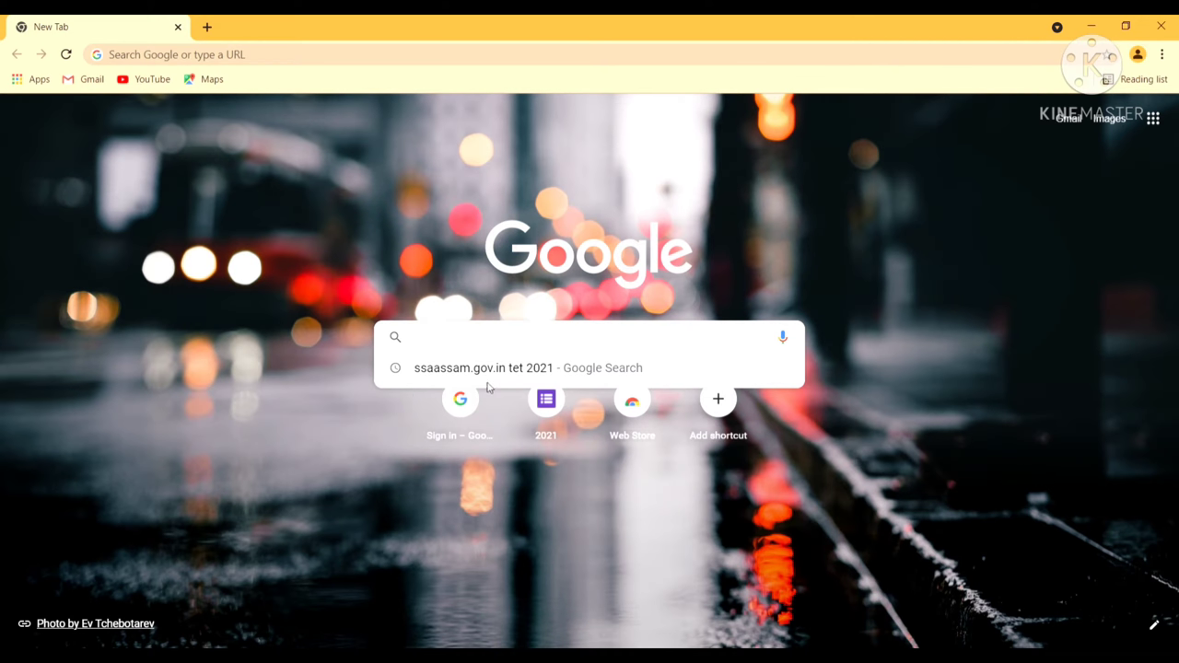
{"action": "left_click", "coordinate": [500, 380]}
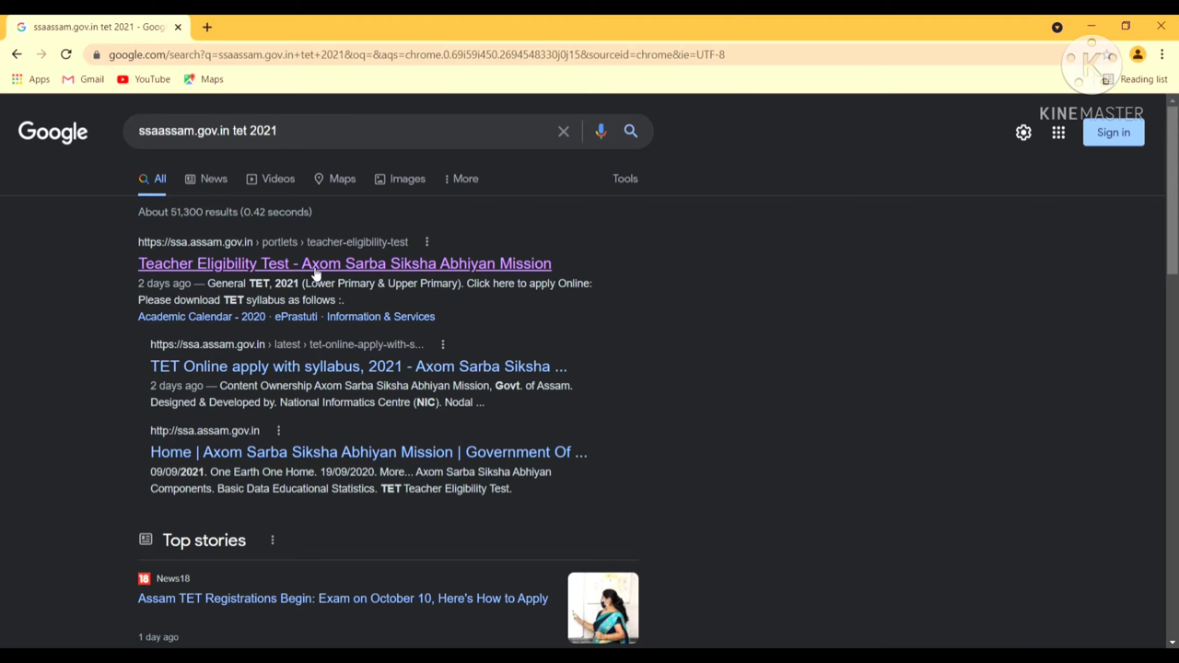
Open the 'Teacher Eligibility Test - Axom Sarba Siksha Abhiyan Mission' search result
{"action": "left_click", "coordinate": [313, 265]}
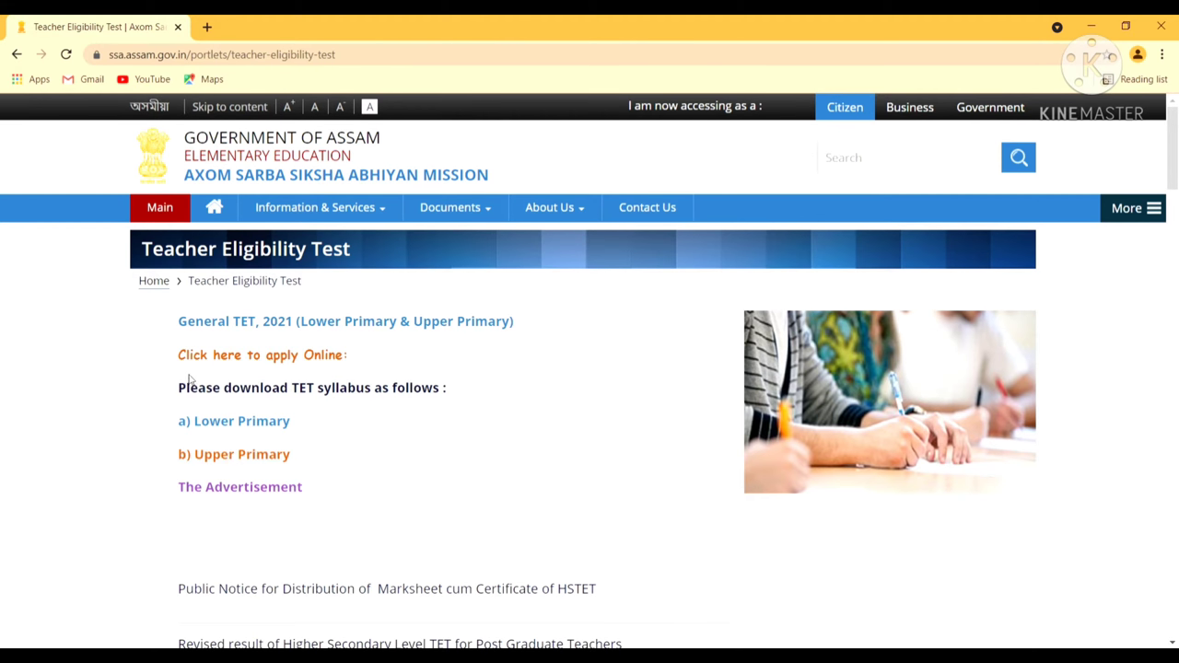
Follow 'Click here to apply Online' and accept the redirect to the cetcell.net portal
{"action": "left_click", "coordinate": [280, 357]}
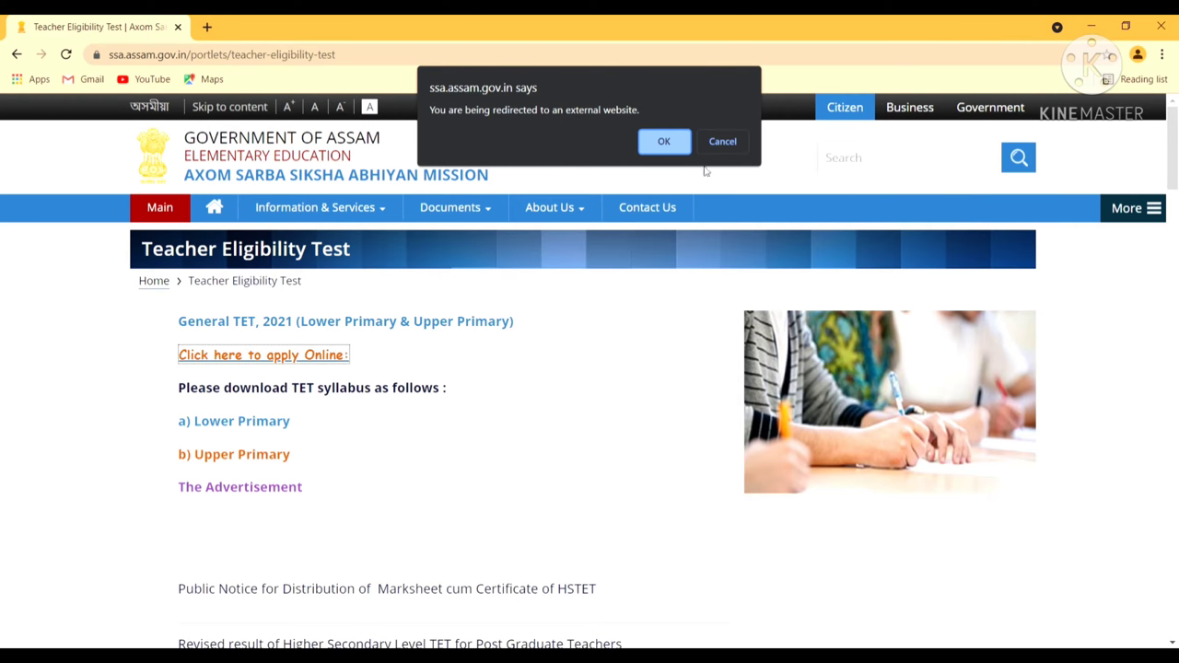
{"action": "left_click", "coordinate": [677, 142]}
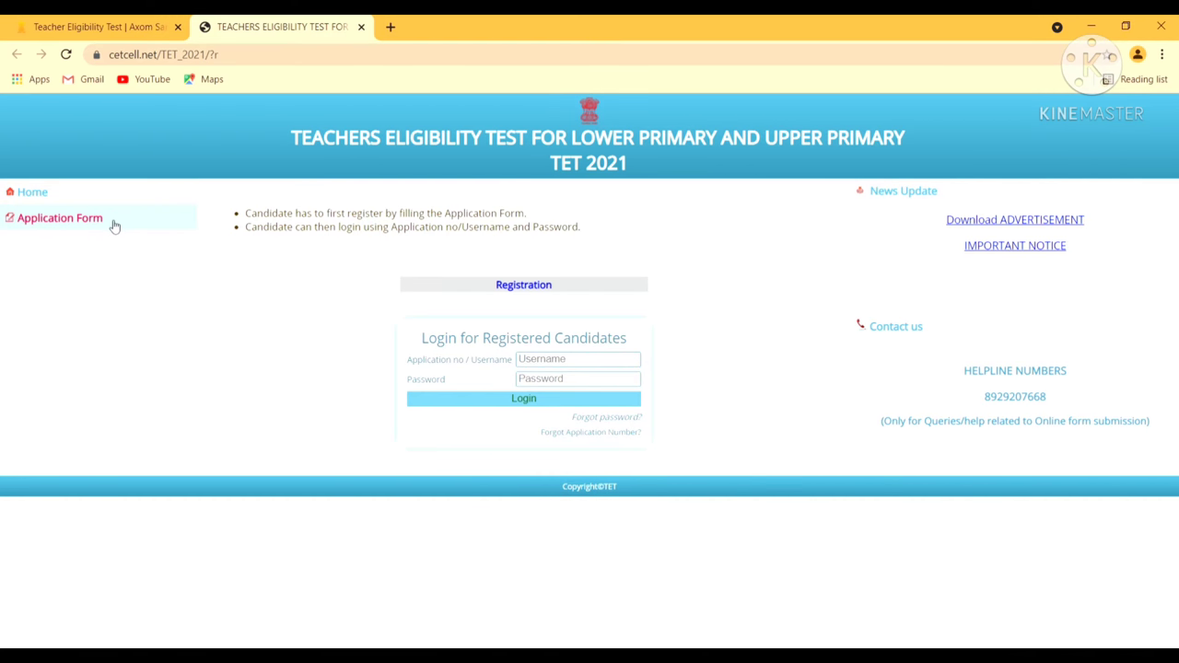
Show the Application Form instructions from the portal's left sidebar
{"action": "left_click", "coordinate": [114, 227]}
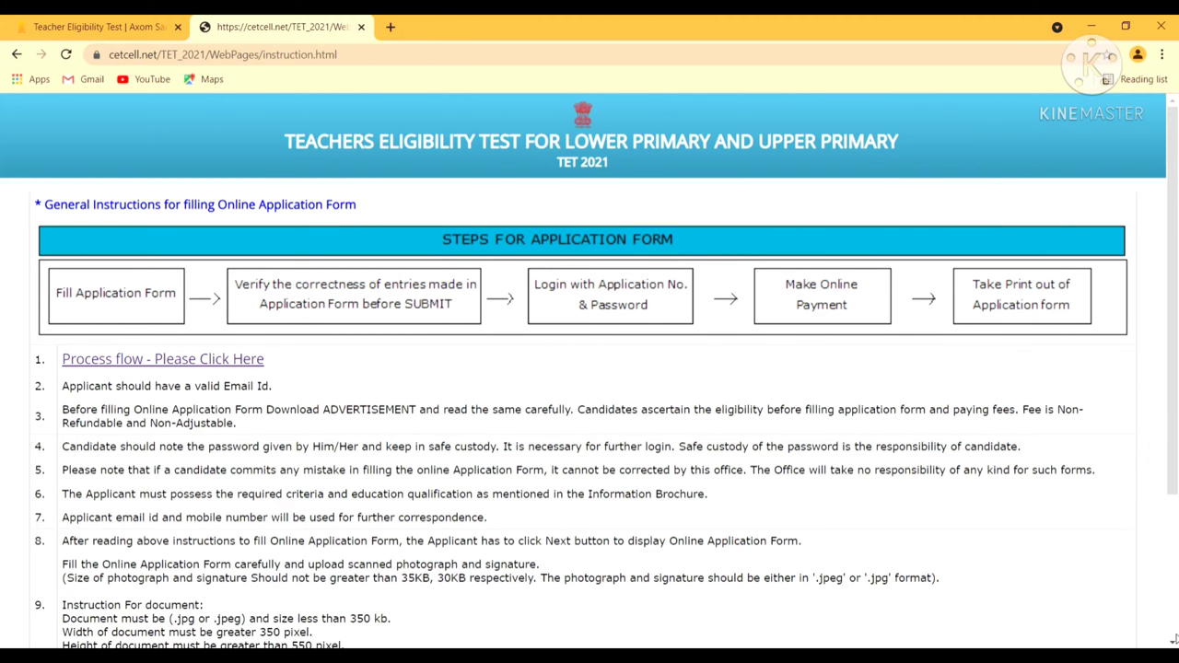
{"action": "scroll", "coordinate": [1174, 642], "scroll_direction": "down", "scroll_amount": 3}
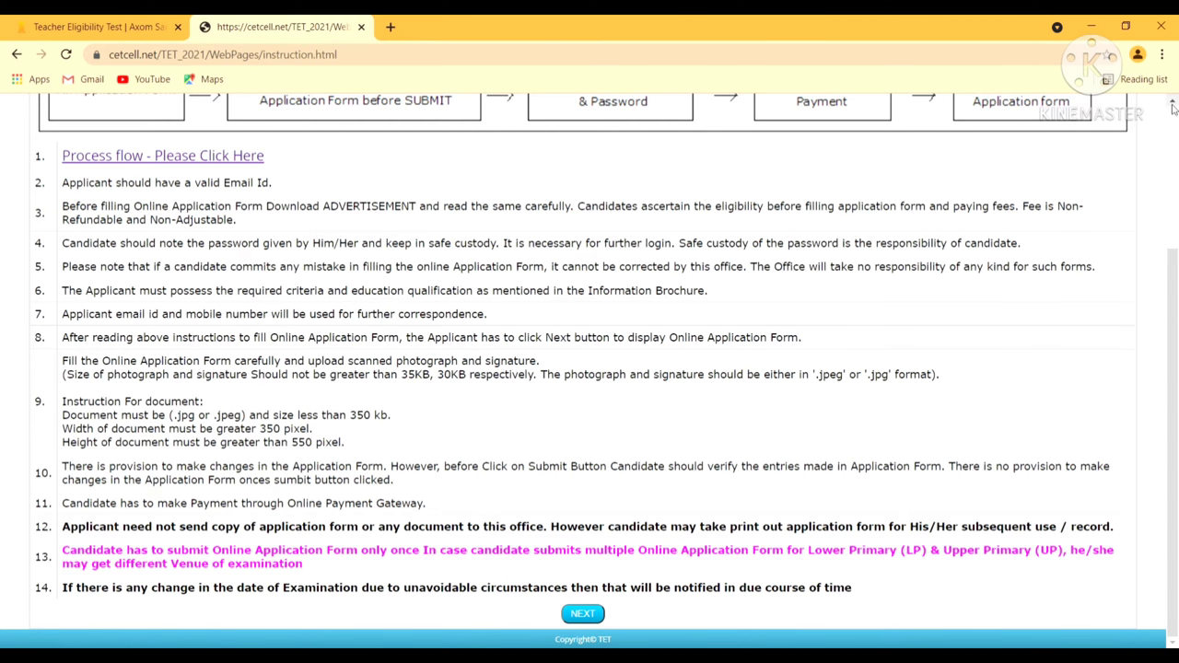
{"action": "scroll", "coordinate": [1173, 111], "scroll_direction": "up", "scroll_amount": 1}
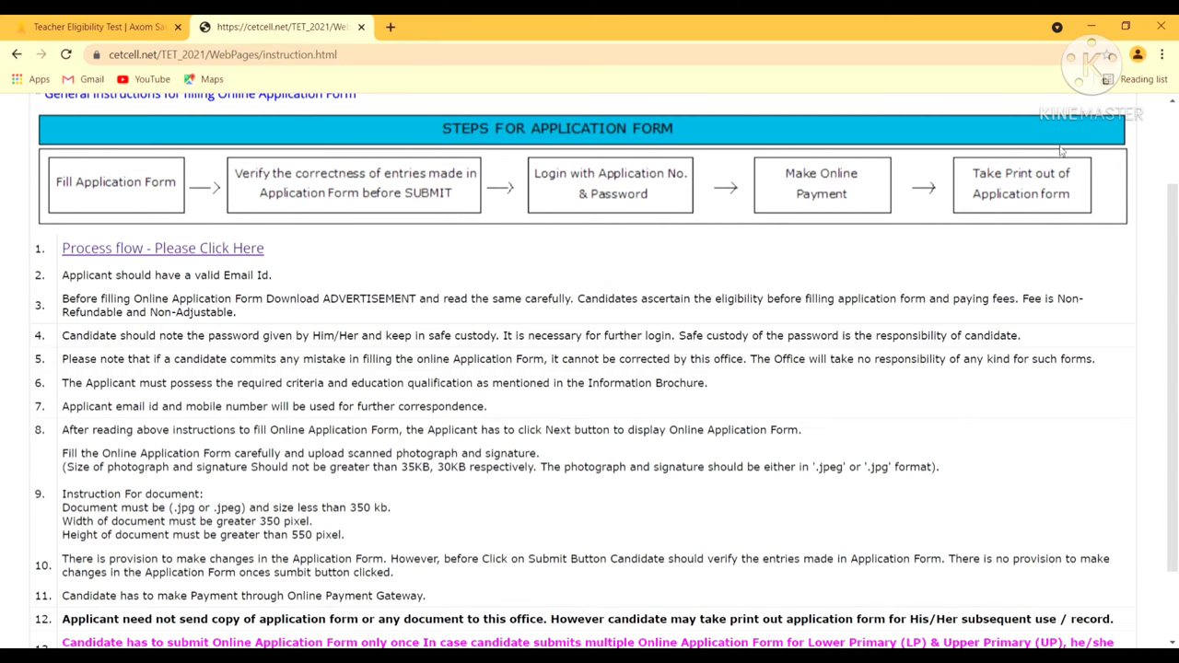
{"action": "left_click", "coordinate": [1172, 103]}
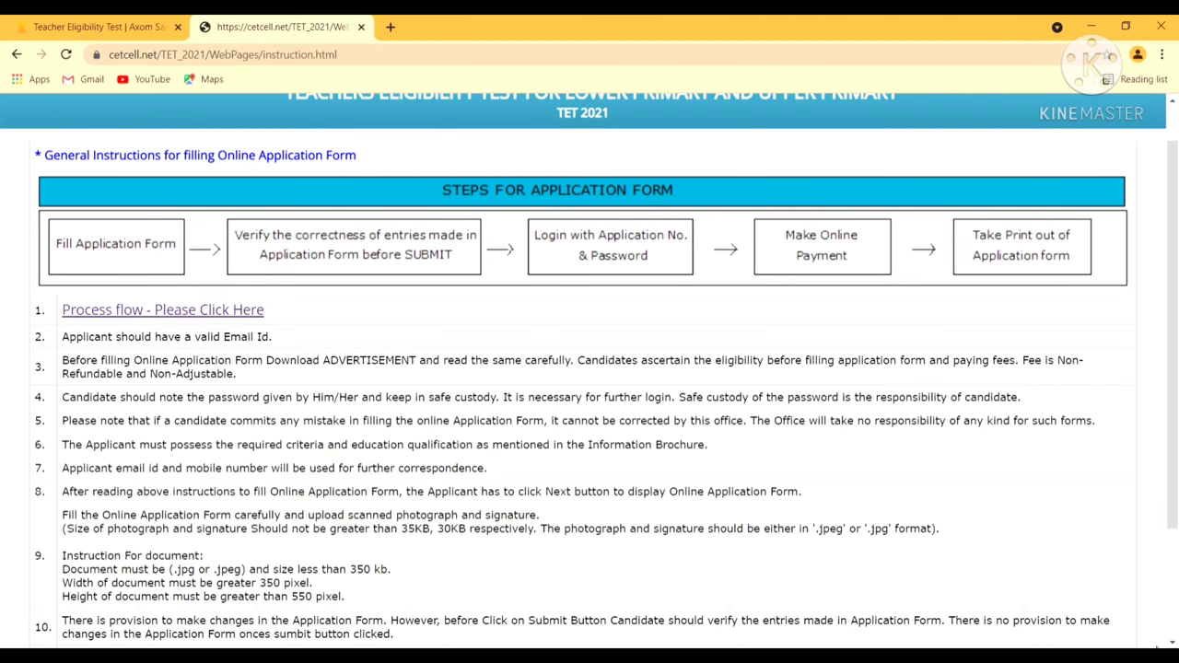
{"action": "scroll", "coordinate": [1172, 643], "scroll_direction": "down", "scroll_amount": 3}
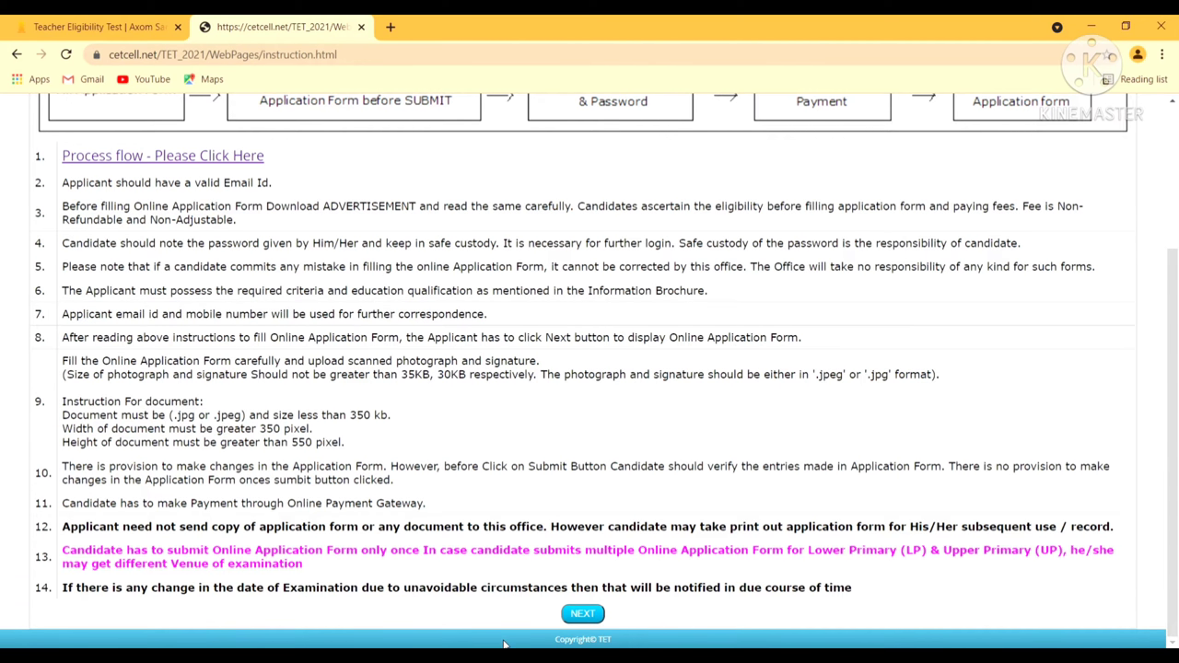
Open the application form, settle on Upper Primary (UP), and begin entering the candidate's name
{"action": "left_click", "coordinate": [597, 615]}
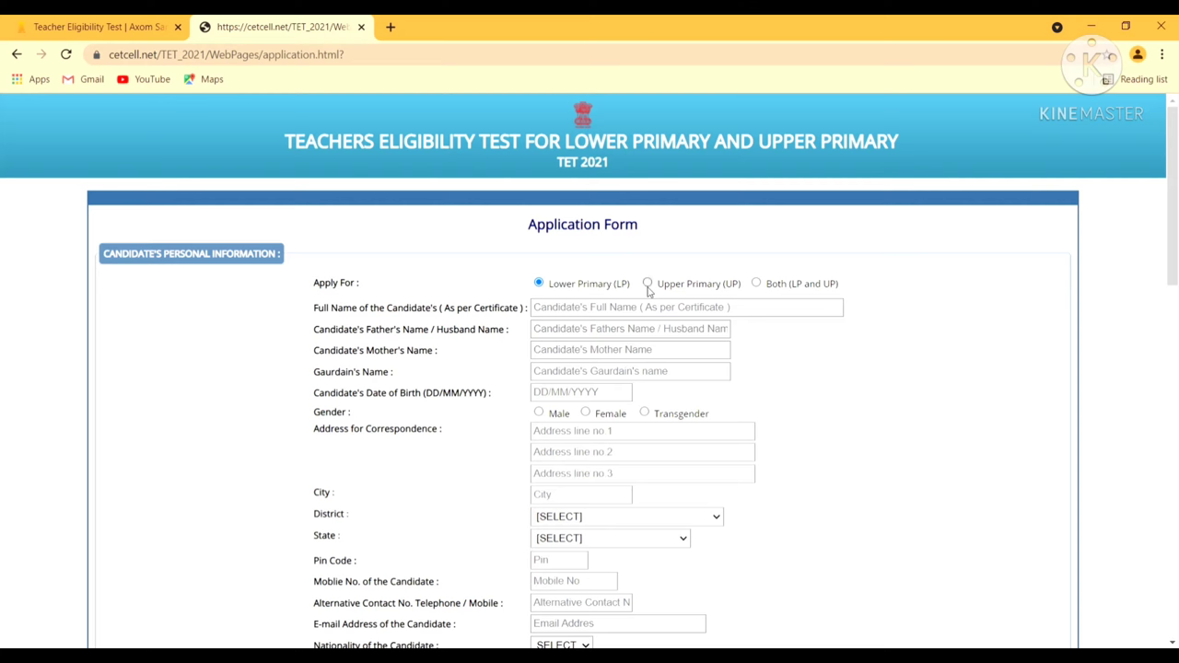
{"action": "left_click", "coordinate": [648, 287]}
{"action": "left_click", "coordinate": [757, 285]}
{"action": "left_click", "coordinate": [647, 285]}
{"action": "left_click", "coordinate": [543, 314]}
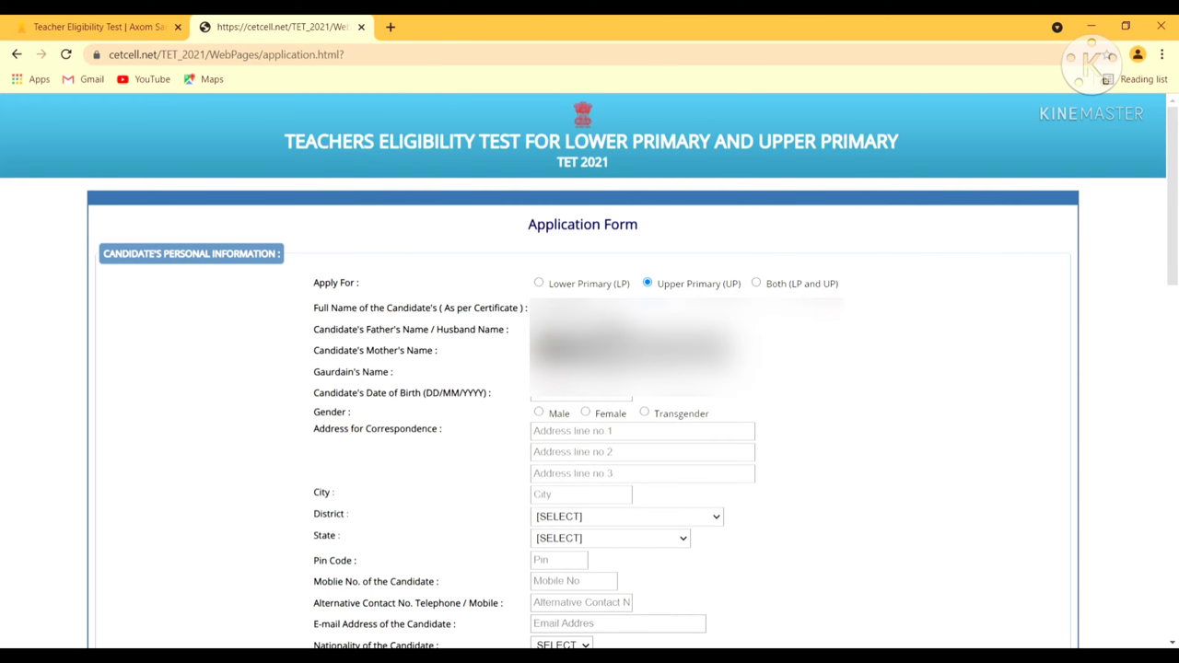
Pick 30 December 1991 as the date of birth in the calendar
{"action": "left_click", "coordinate": [614, 397]}
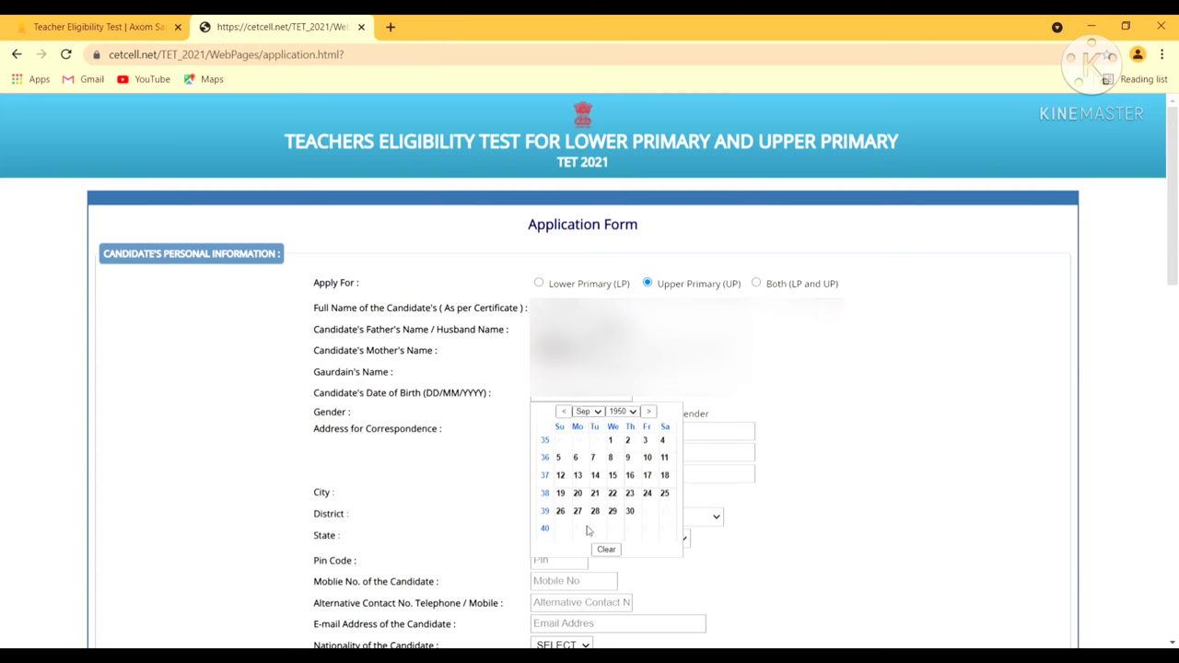
{"action": "key", "text": "Down"}
{"action": "key", "text": "Down"}
{"action": "key", "text": "Down"}
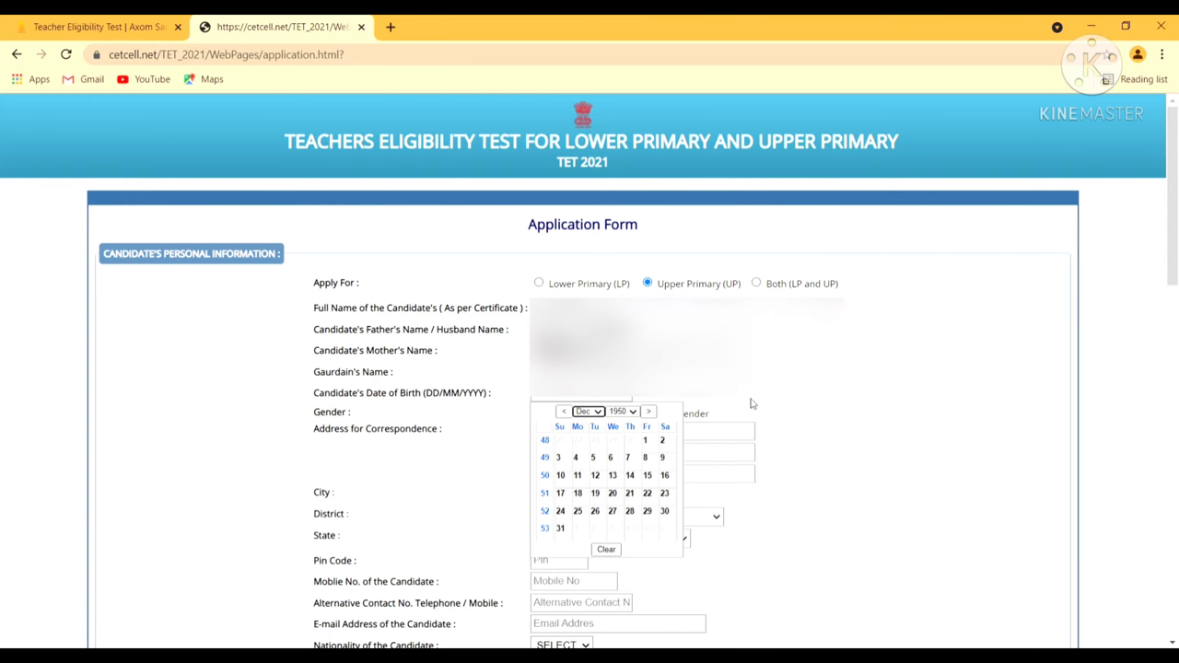
{"action": "left_click", "coordinate": [621, 411]}
{"action": "left_click", "coordinate": [632, 602]}
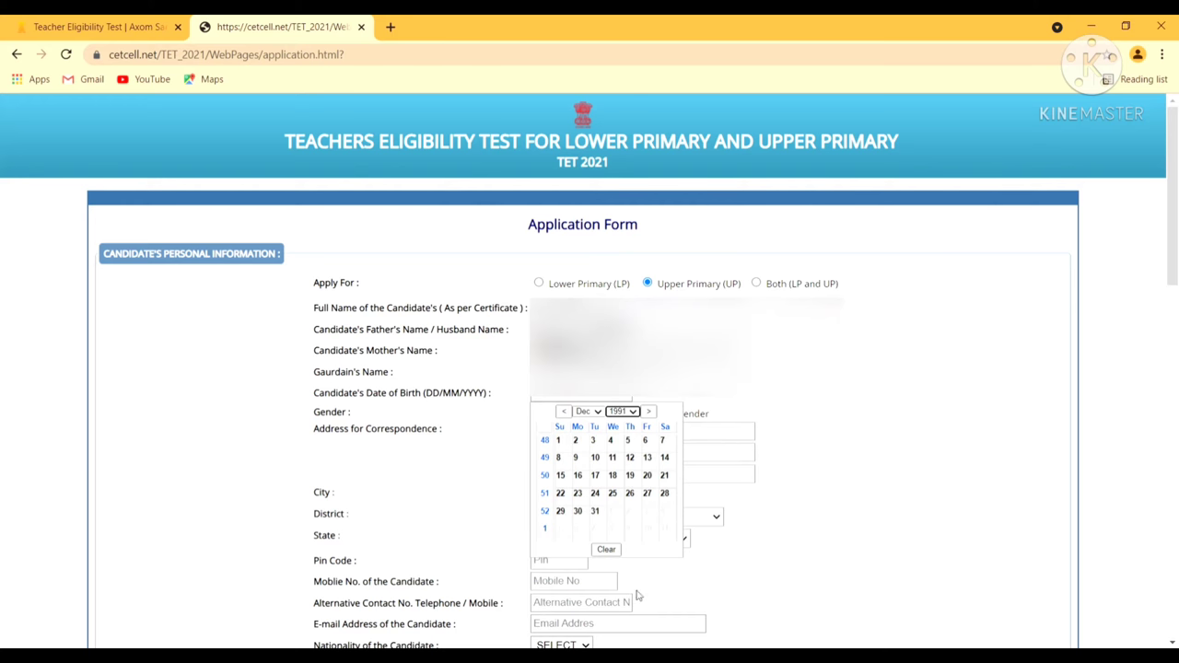
{"action": "left_click", "coordinate": [581, 517]}
{"action": "left_click", "coordinate": [581, 518]}
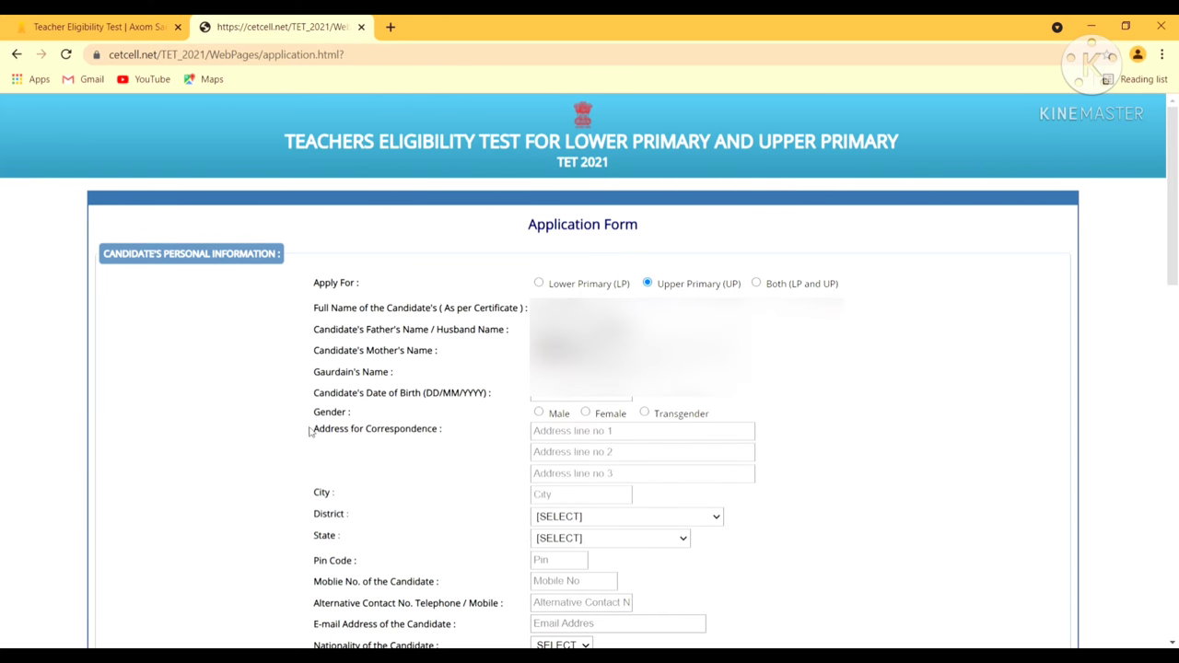
Choose Female as gender and fill in the three correspondence address lines
{"action": "left_click", "coordinate": [585, 413]}
{"action": "left_click", "coordinate": [551, 435]}
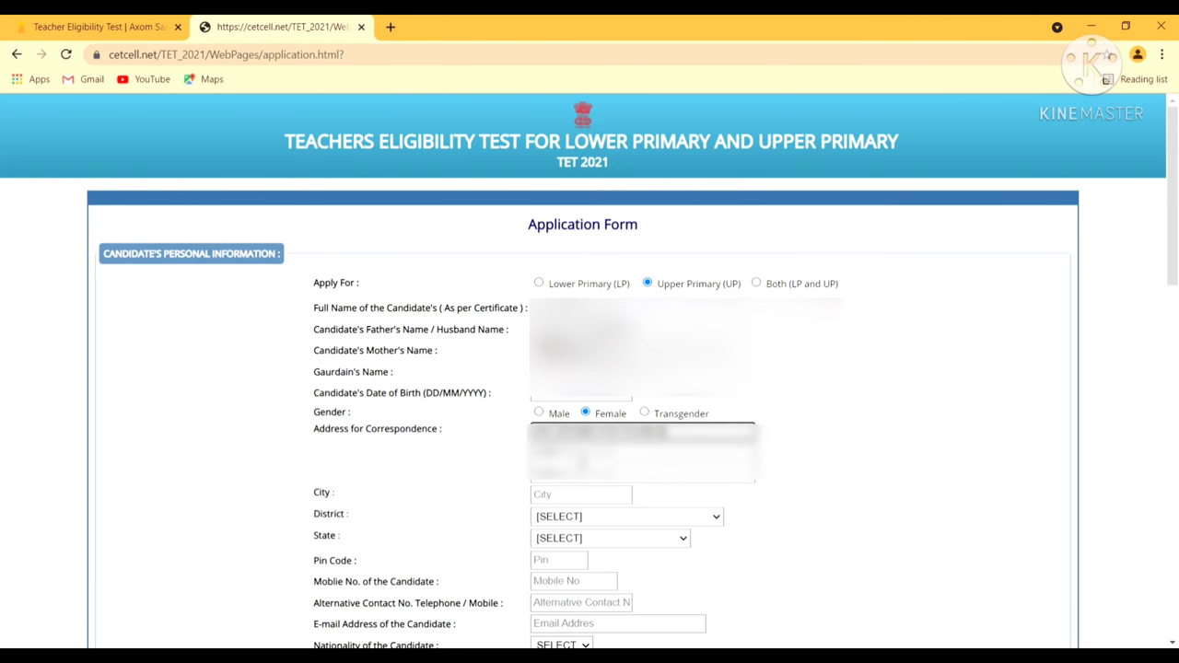
{"action": "key", "text": "Return"}
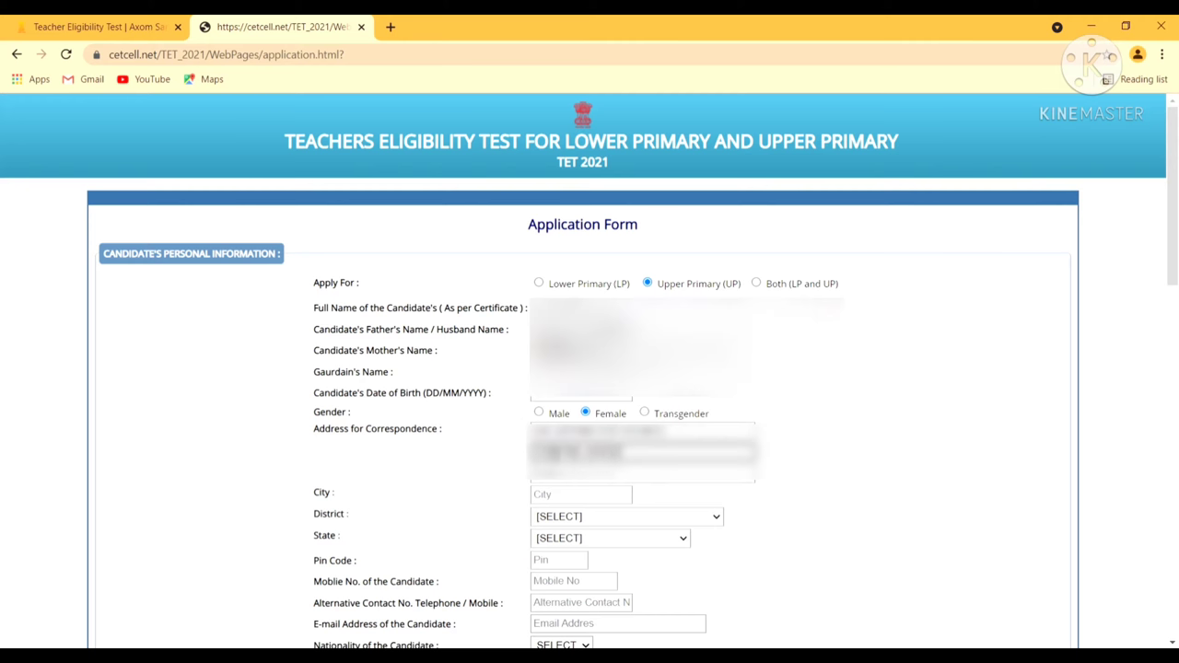
{"action": "left_click", "coordinate": [568, 475]}
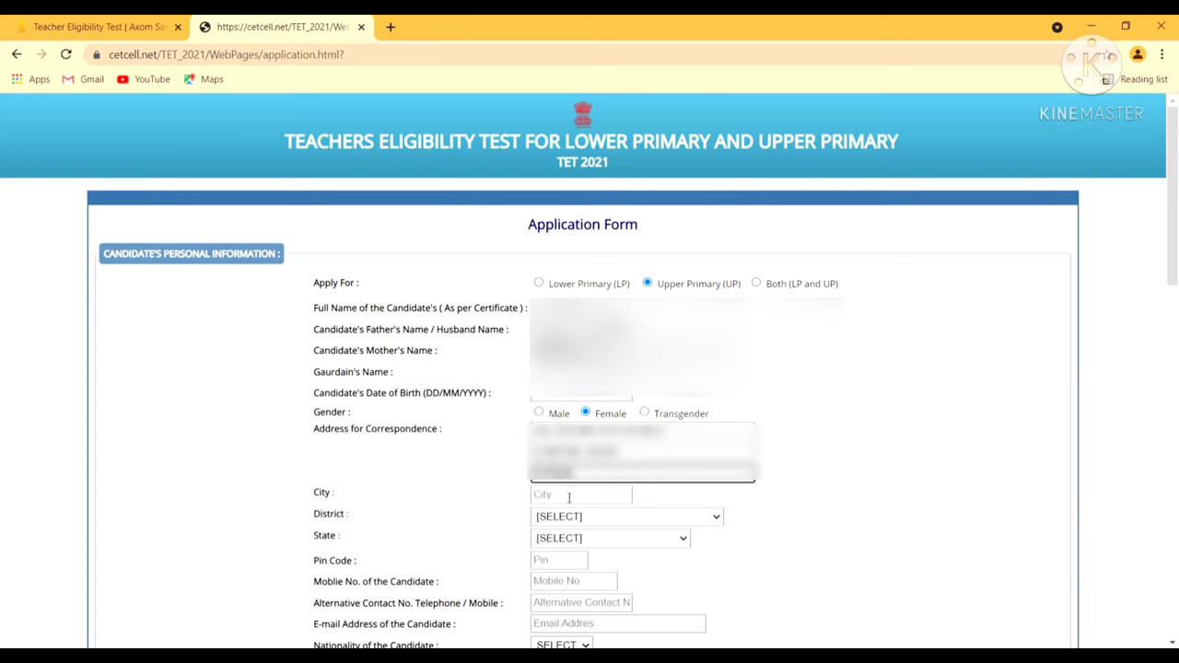
Enter TINSUKIA as the city and bring up the District list
{"action": "left_click", "coordinate": [569, 502]}
{"action": "type", "text": "T"}
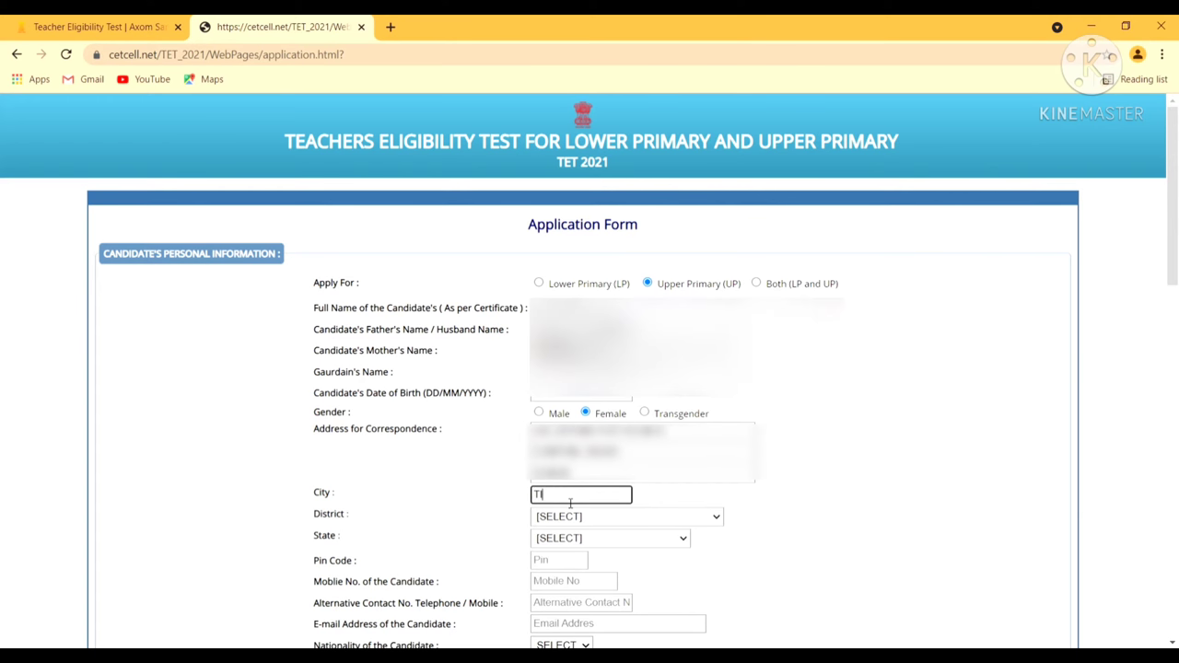
{"action": "type", "text": "INSUKIA"}
{"action": "left_click", "coordinate": [716, 518]}
Set the District to 31-TINSUKIA and the State to Assam
{"action": "left_click", "coordinate": [626, 517]}
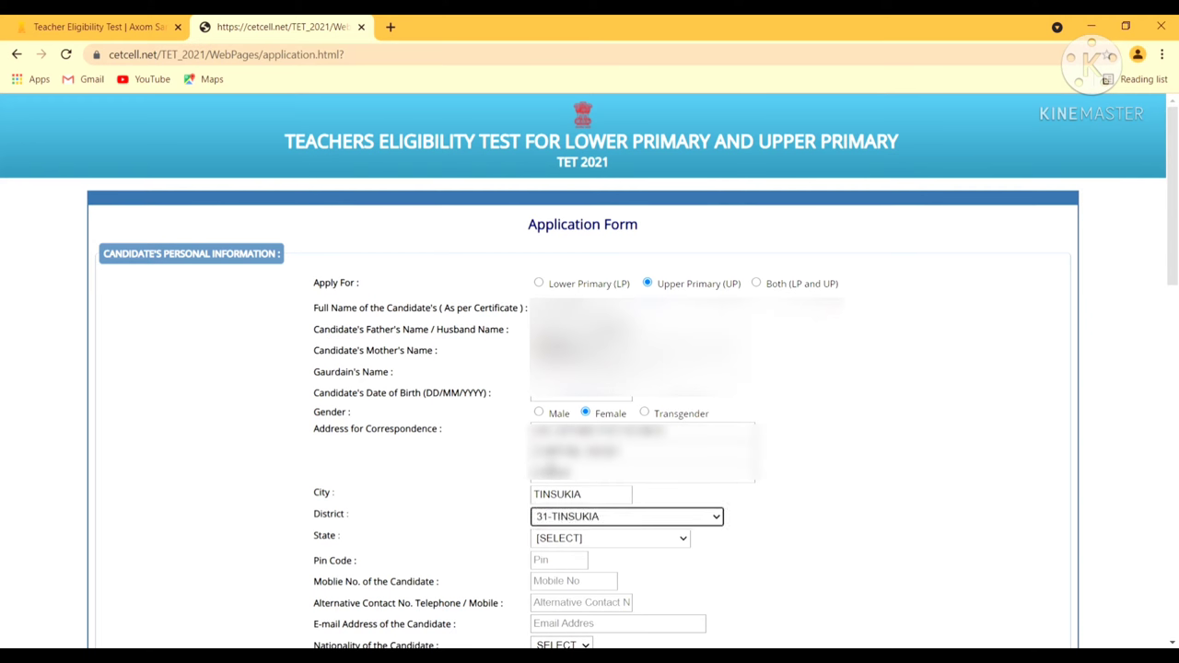
{"action": "left_click", "coordinate": [672, 546]}
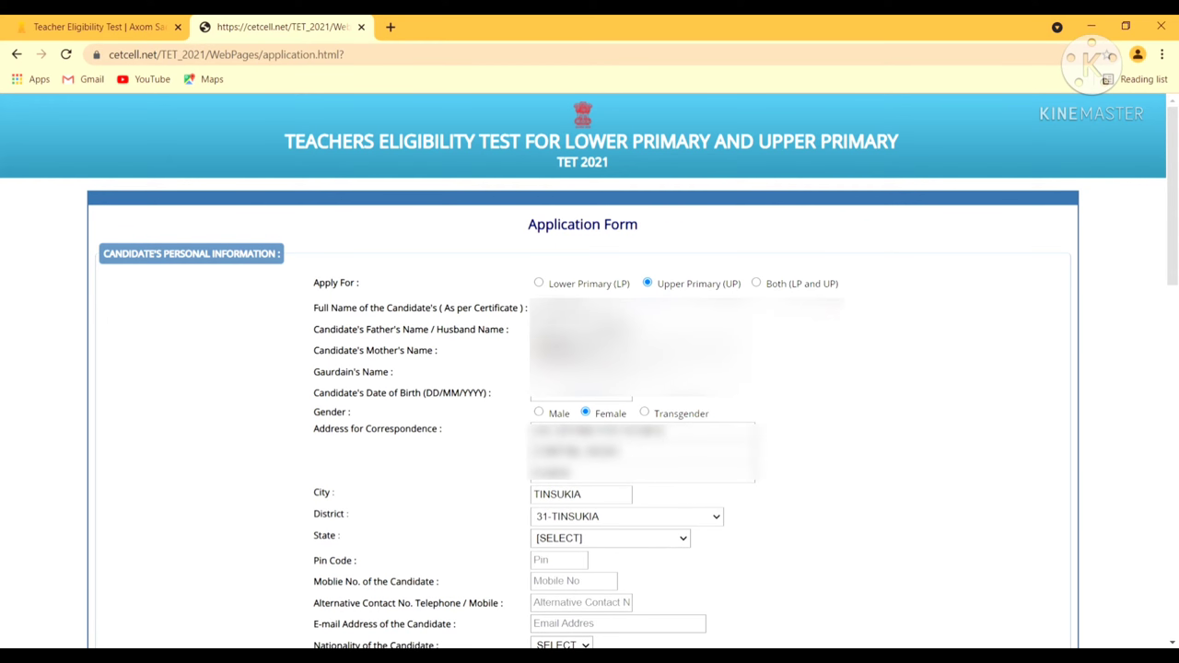
{"action": "left_click", "coordinate": [543, 415]}
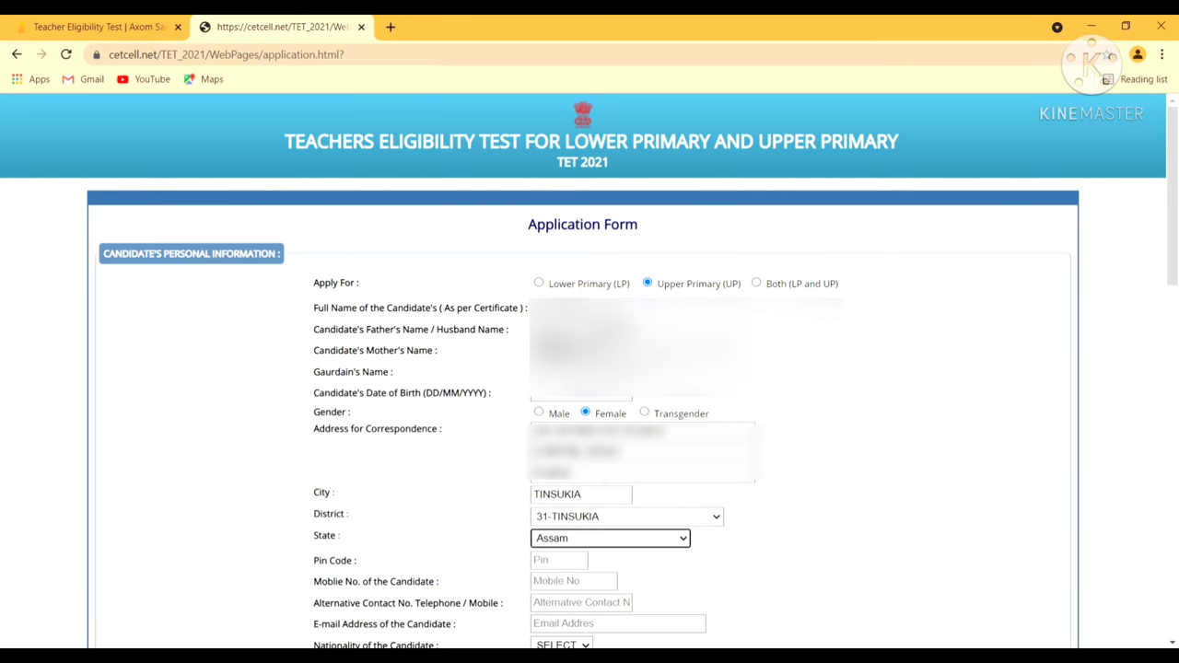
Fill in the pin code, mobile and alternative contact numbers, and the e-mail address
{"action": "left_click", "coordinate": [575, 567]}
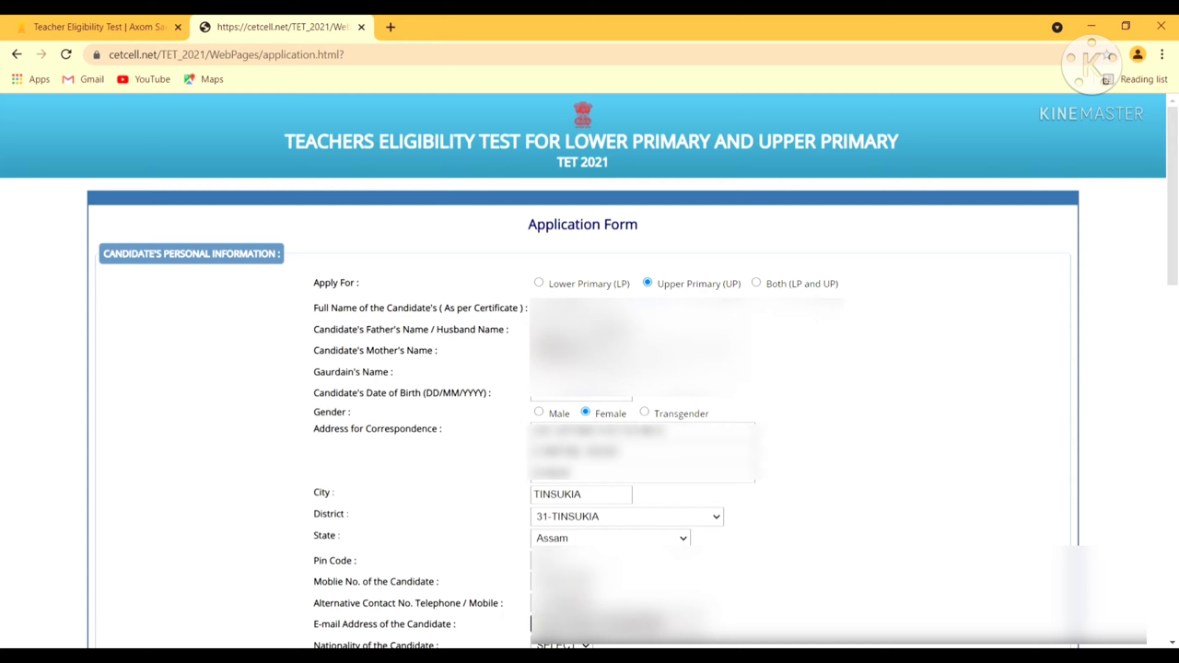
{"action": "left_click", "coordinate": [1172, 642]}
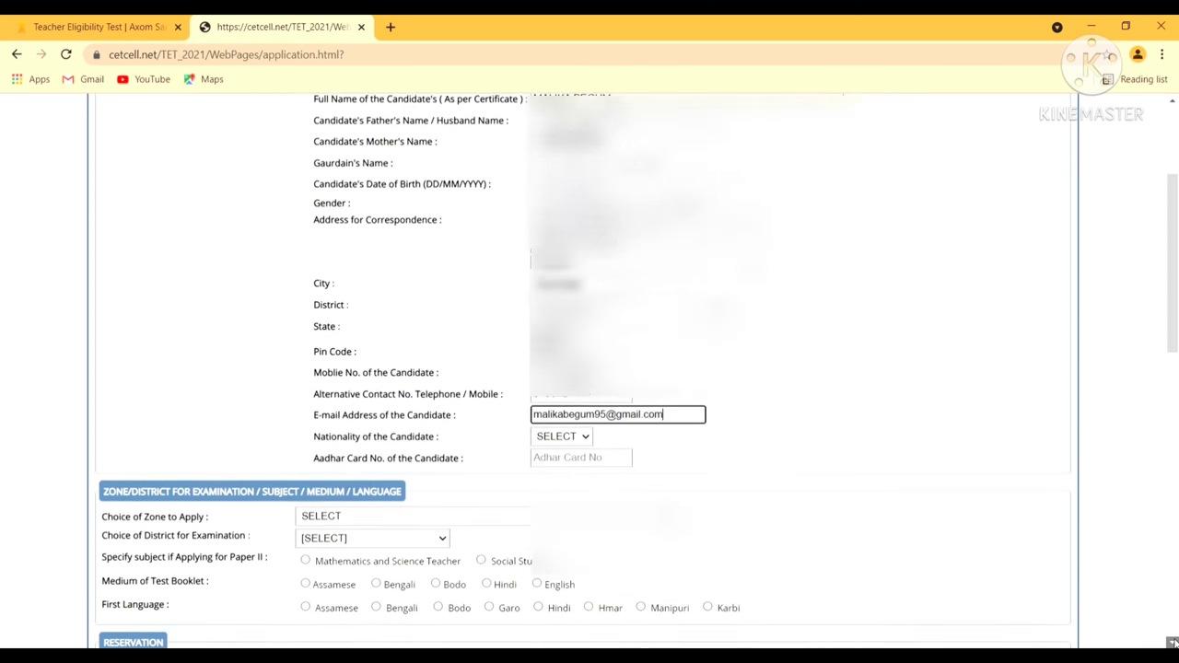
Enter nationality and Aadhaar number, and choose Zone 4 (Golaghat to Charaideo) as the exam zone
{"action": "left_click", "coordinate": [1173, 642]}
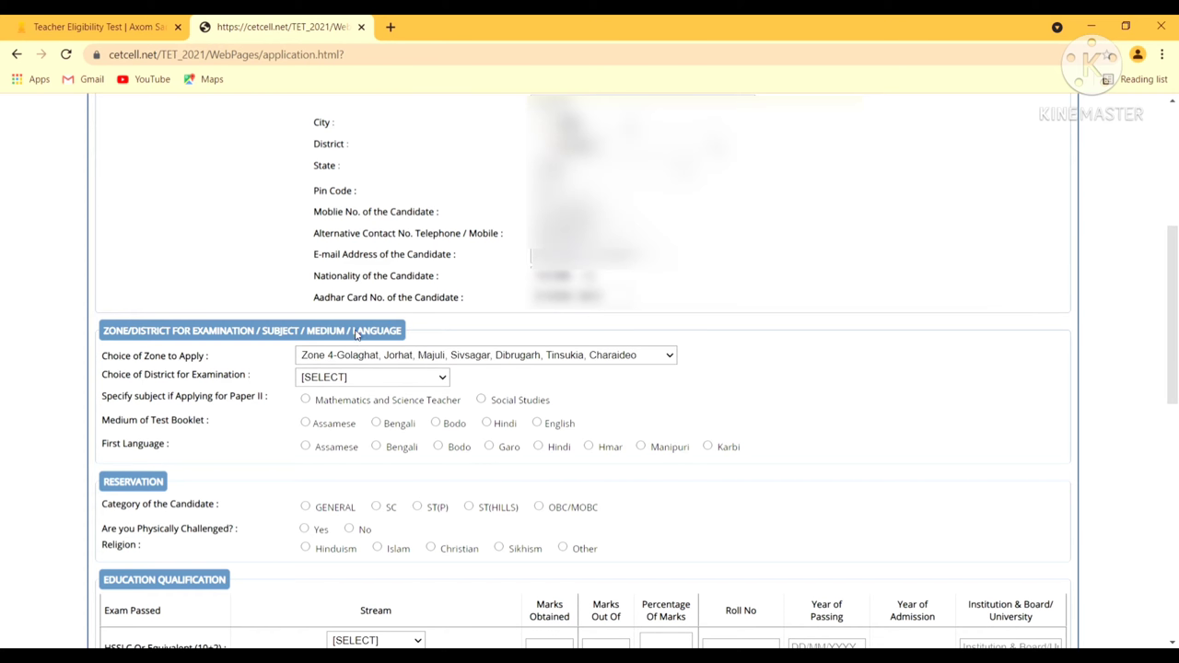
Choose 31-TINSUKIA as the exam district and Social Studies as the Paper II subject
{"action": "left_click", "coordinate": [359, 335]}
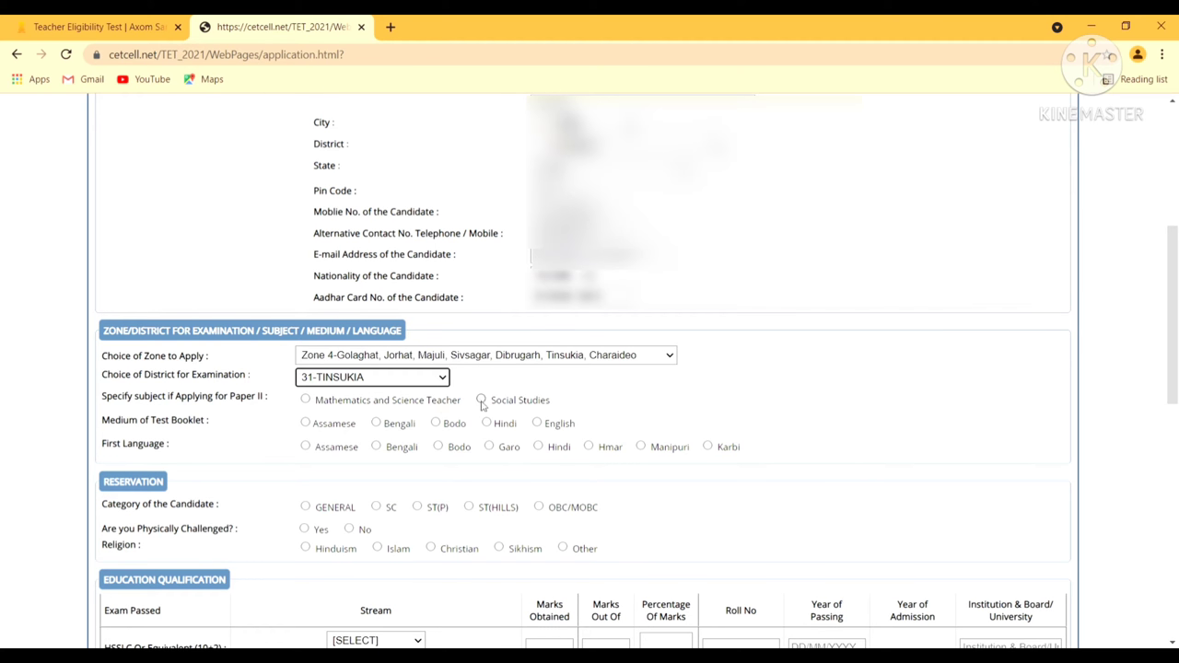
{"action": "left_click", "coordinate": [481, 401]}
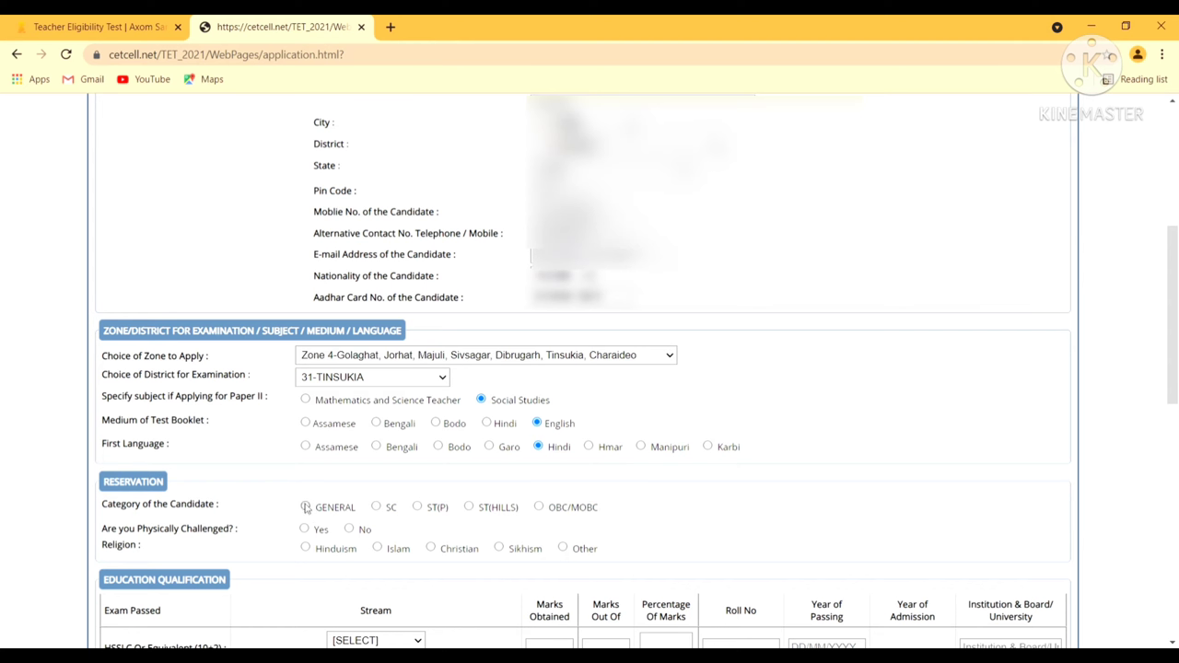
Set the candidate's reservation category to OBC/MOBC instead of GENERAL
{"action": "left_click", "coordinate": [304, 508]}
{"action": "left_click", "coordinate": [538, 510]}
{"action": "left_click", "coordinate": [1171, 642]}
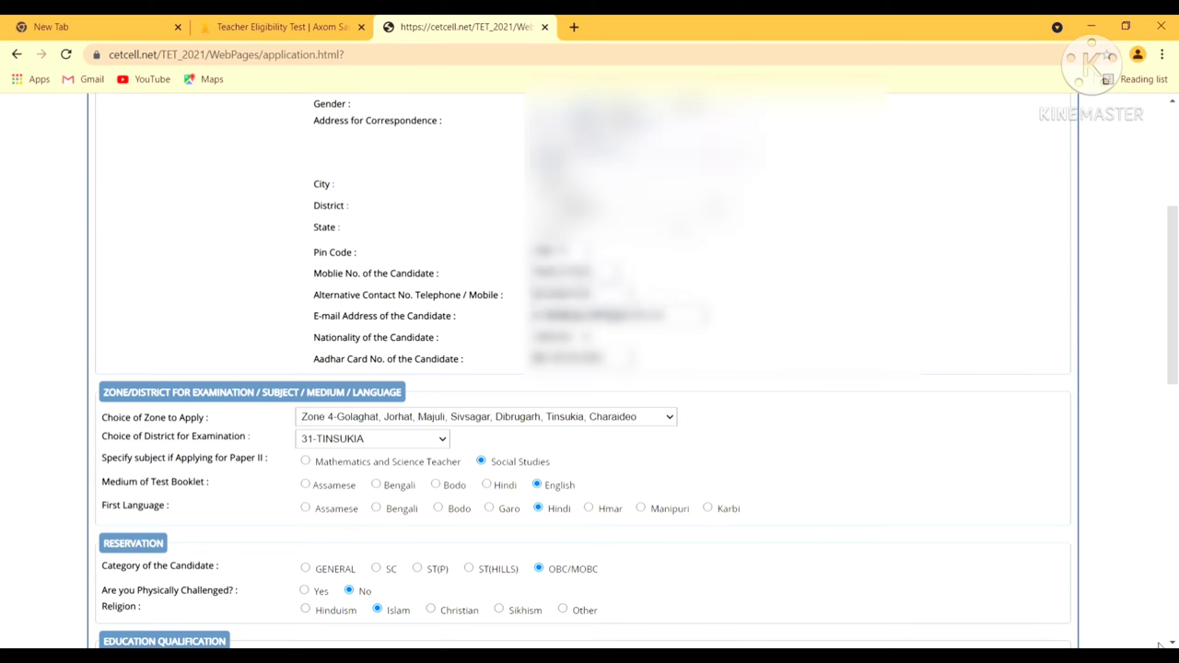
Fill the HSSLC row with regular mode, marks obtained and out of, roll number, passing year and institution
{"action": "scroll", "coordinate": [1173, 643], "scroll_direction": "down", "scroll_amount": 2}
{"action": "scroll", "coordinate": [1173, 643], "scroll_direction": "down", "scroll_amount": 3}
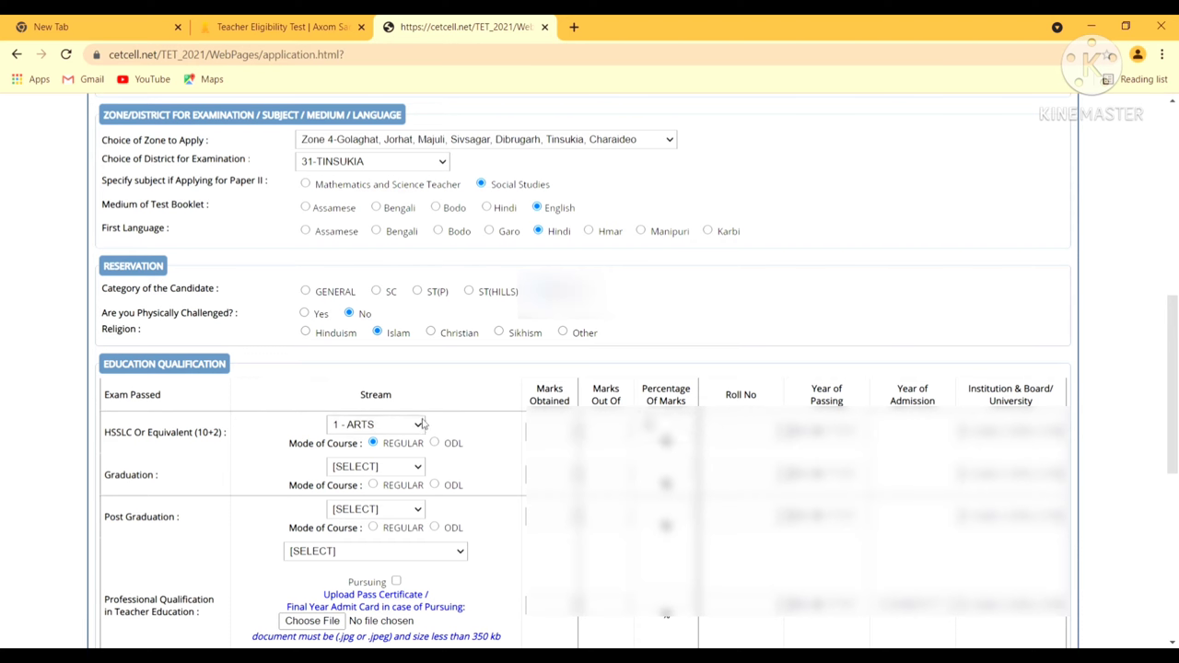
{"action": "left_click", "coordinate": [376, 448]}
{"action": "left_click", "coordinate": [550, 431]}
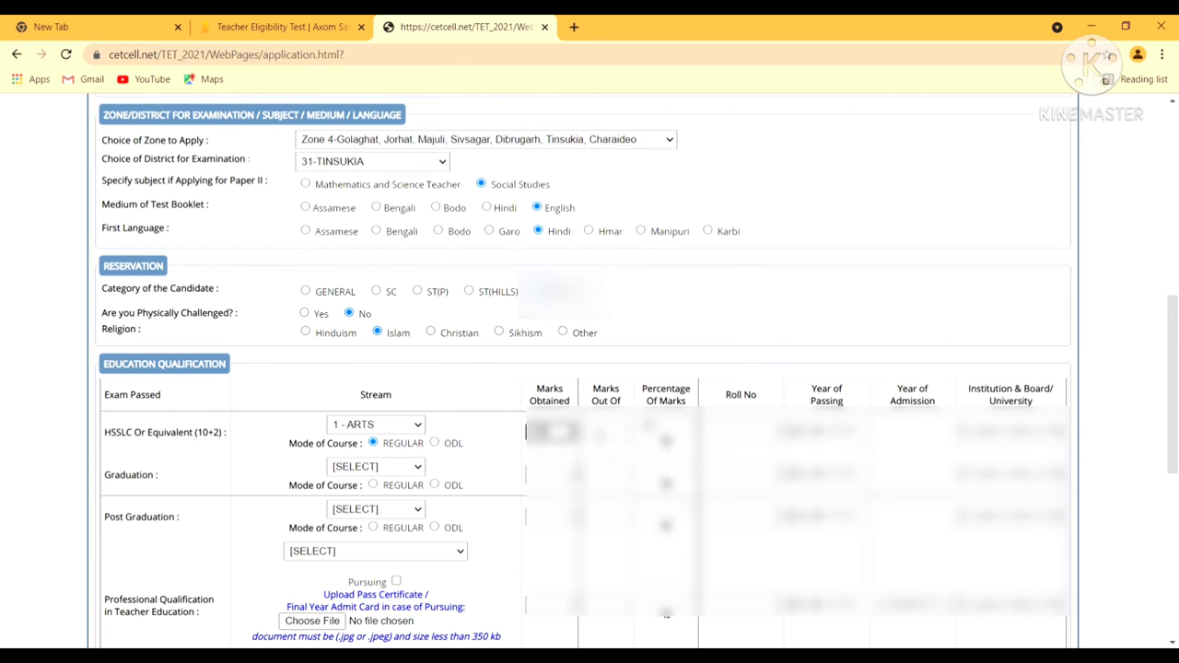
{"action": "left_click", "coordinate": [606, 431]}
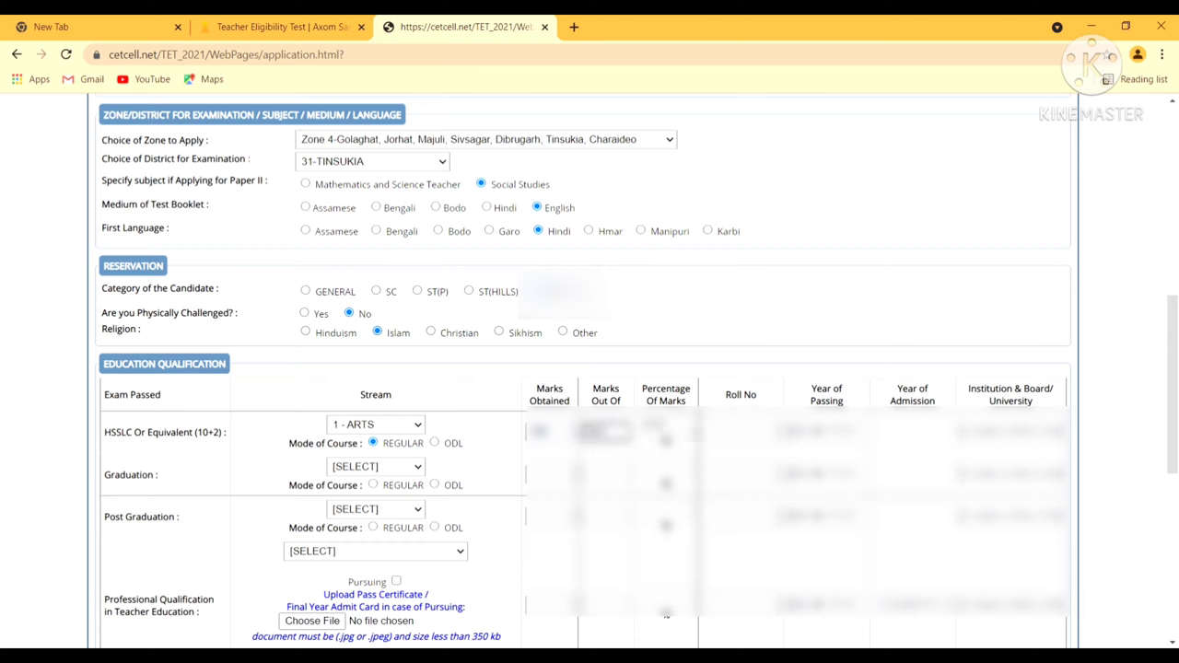
{"action": "left_click", "coordinate": [742, 431]}
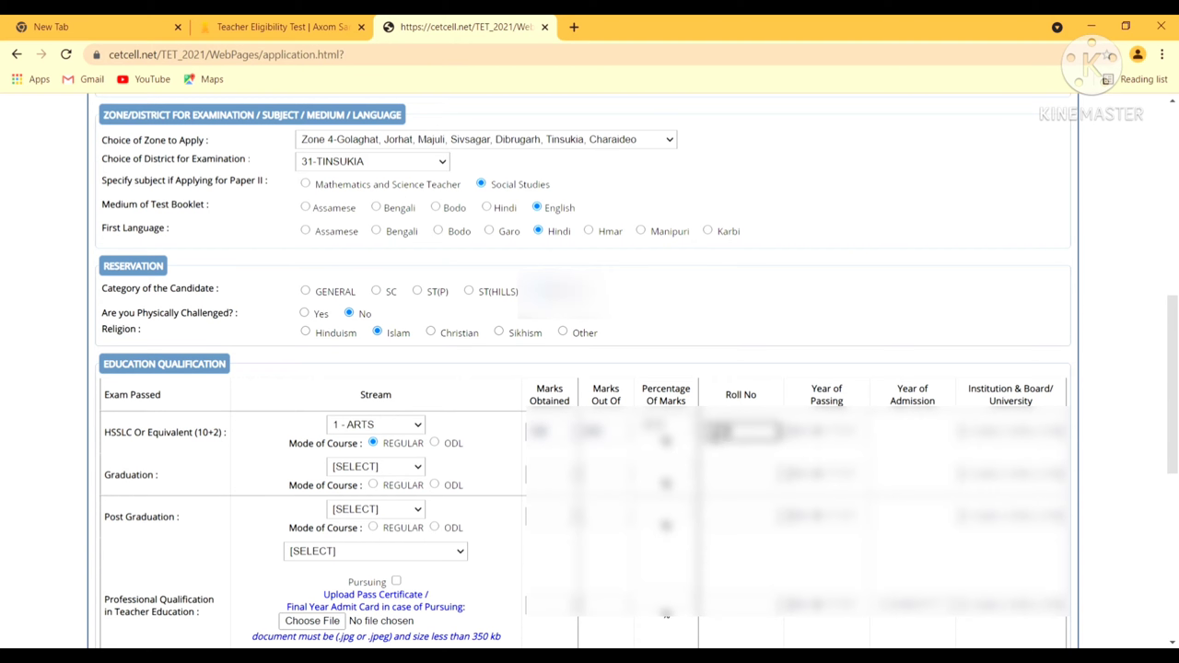
{"action": "type", "text": "123456"}
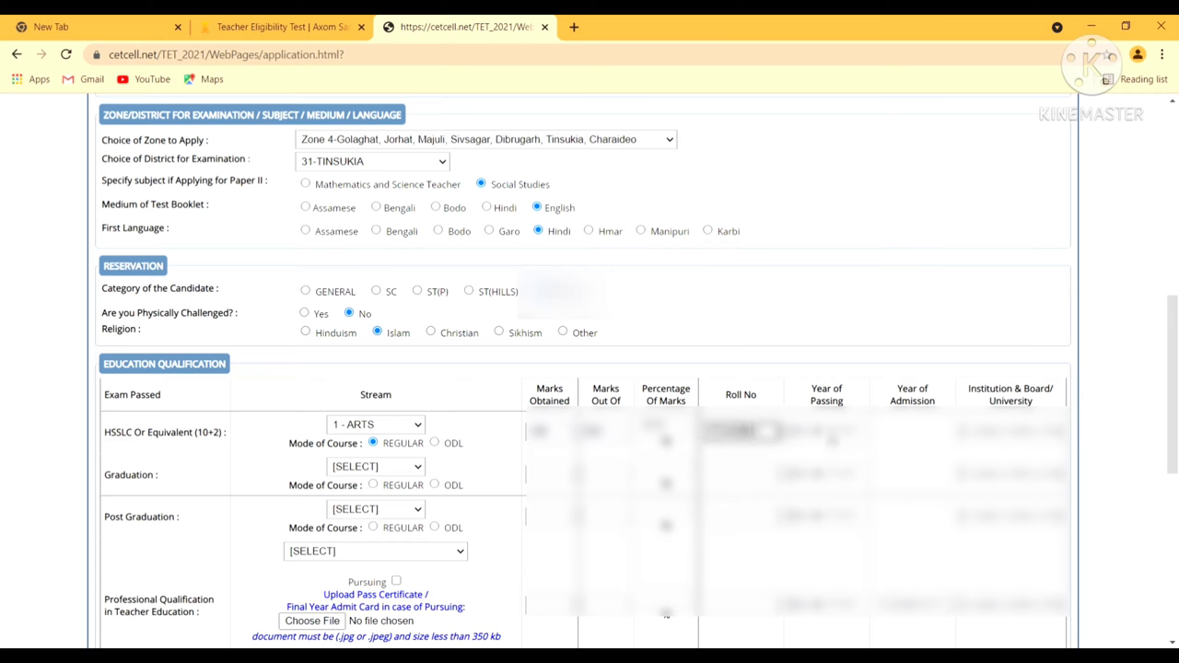
{"action": "left_click", "coordinate": [819, 440]}
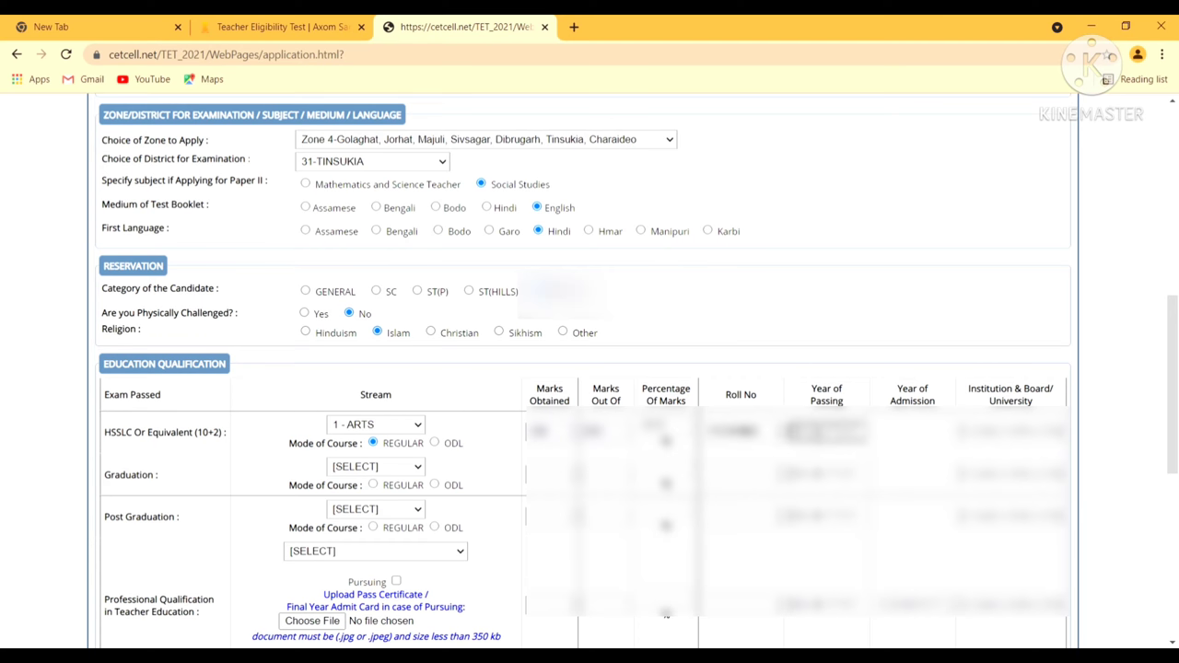
{"action": "type", "text": "0"}
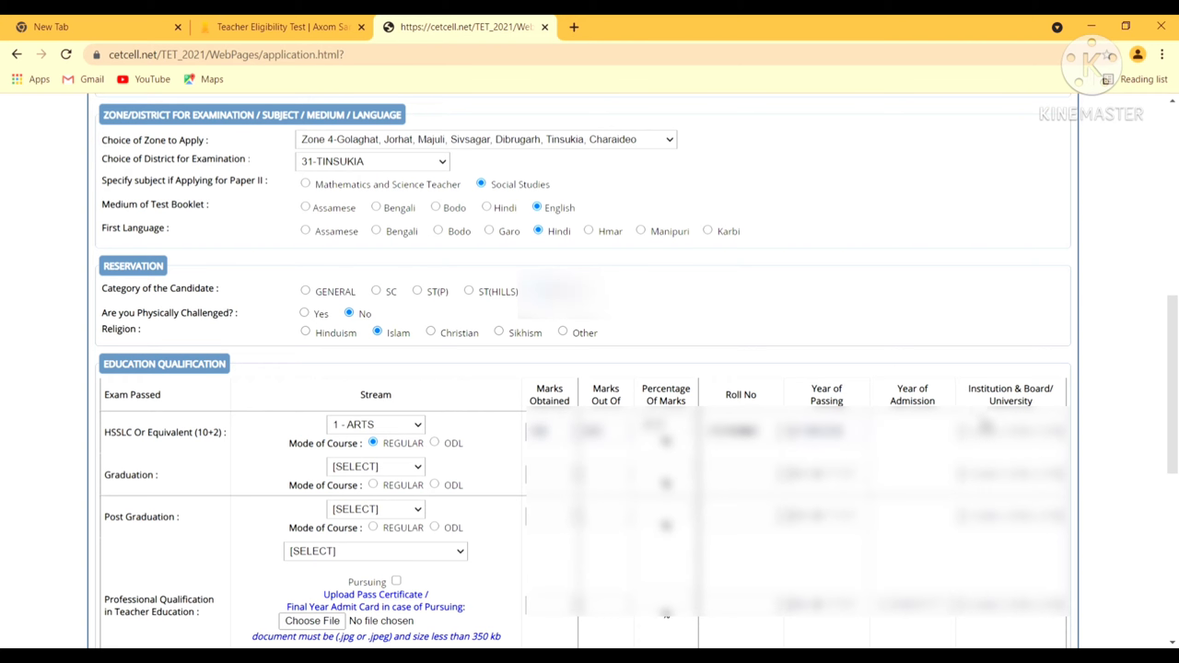
{"action": "left_click", "coordinate": [993, 436]}
{"action": "type", "text": "A"}
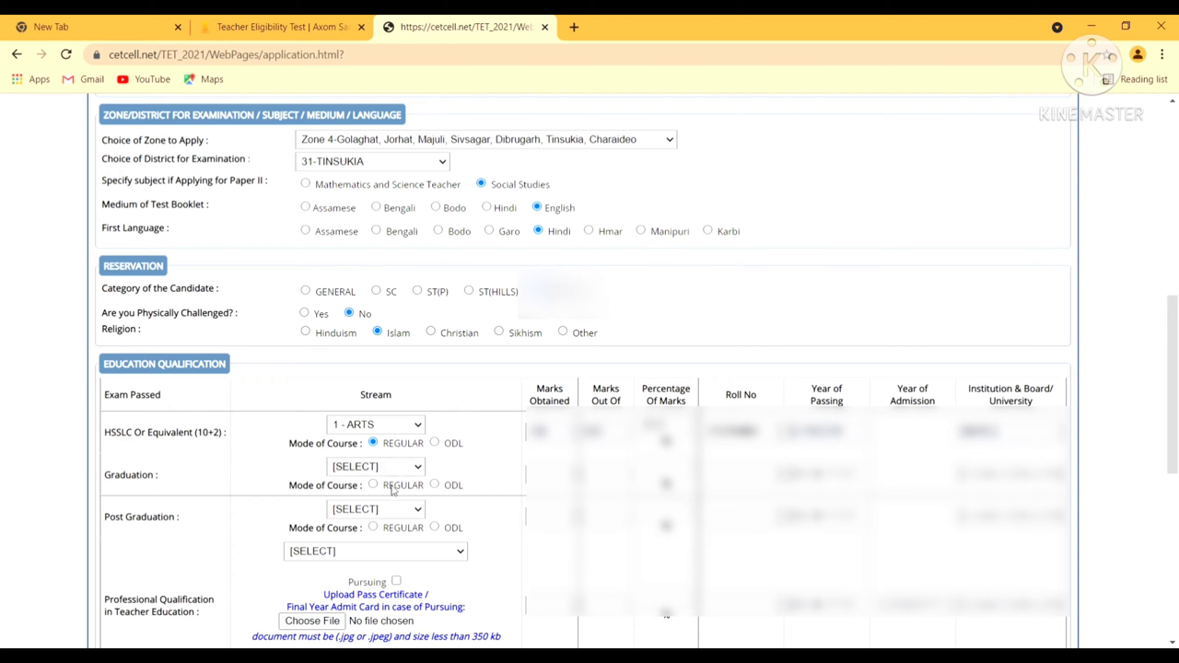
Fill the Graduation row with 1 - ARTS stream, marks, roll number, passing year and institution
{"action": "key", "text": "Down"}
{"action": "left_click", "coordinate": [552, 479]}
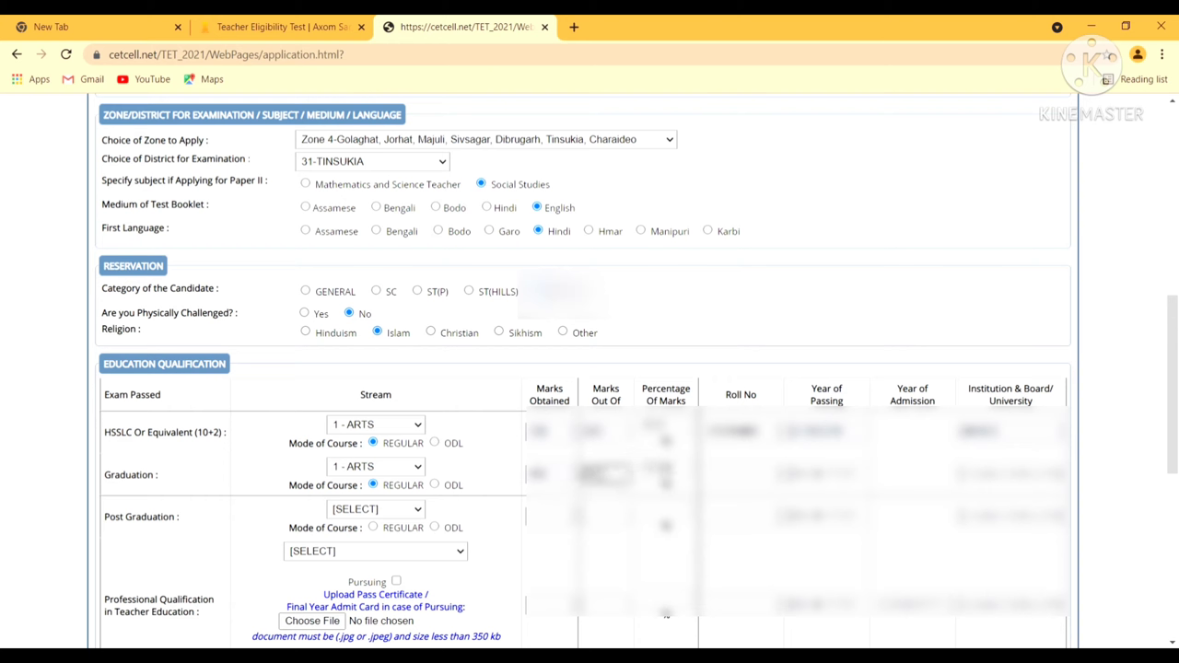
{"action": "key", "text": "Tab"}
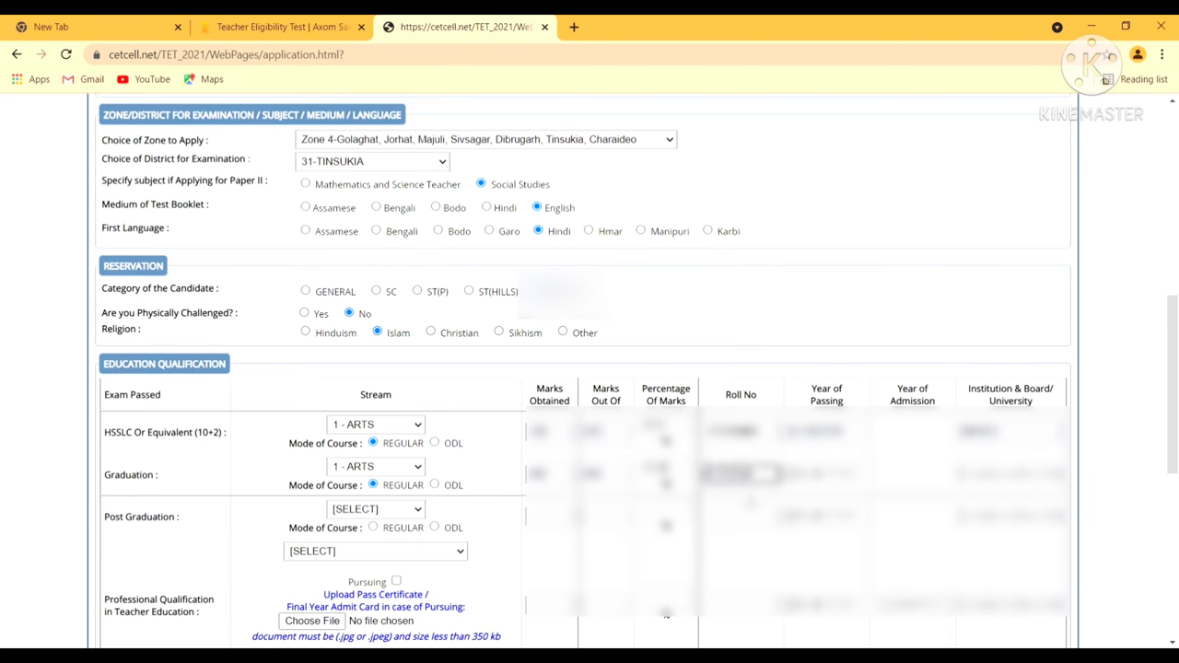
{"action": "key", "text": "Tab"}
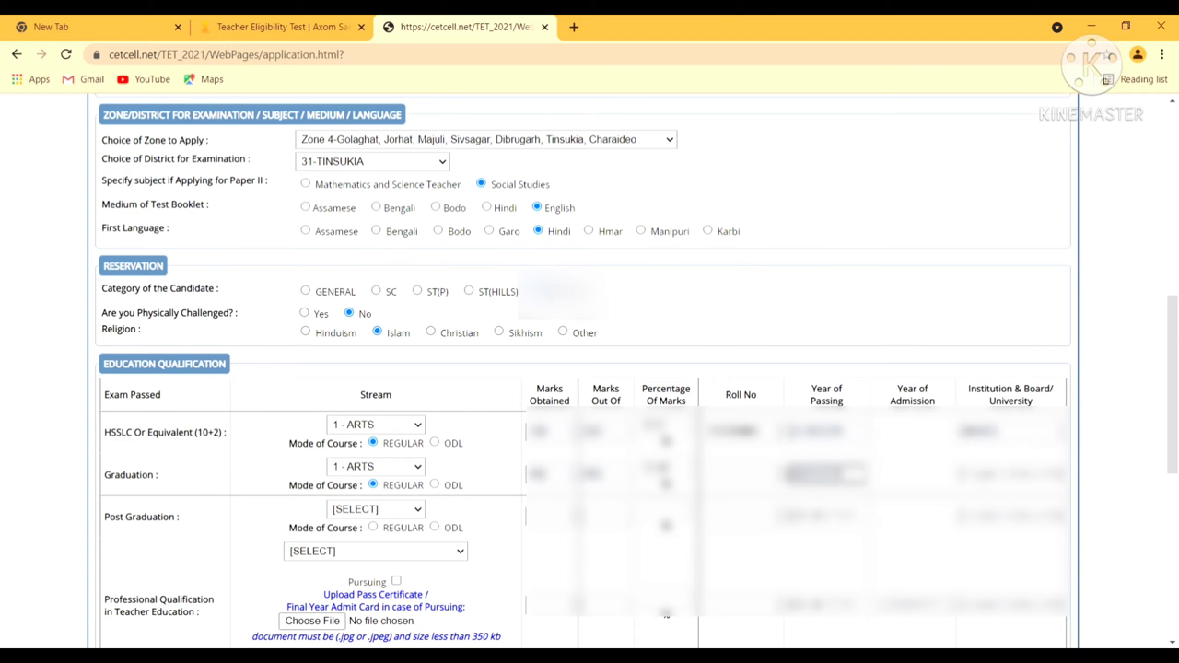
{"action": "left_click", "coordinate": [990, 471]}
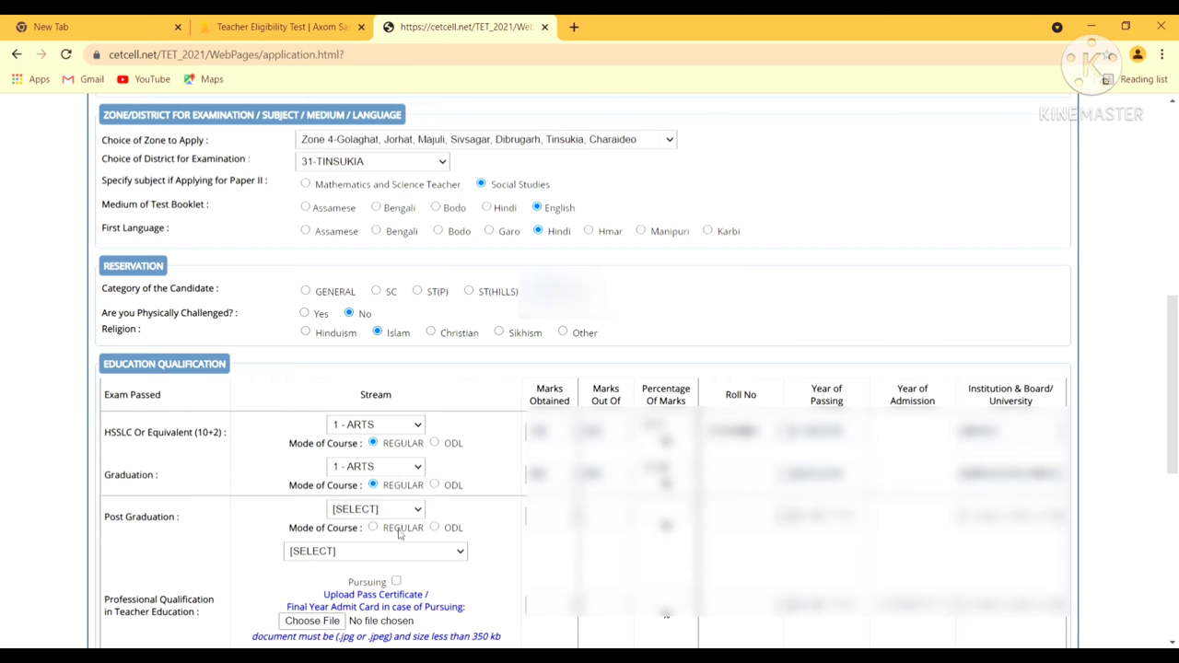
Fill the Post Graduation row: 1 - ARTS, ODL mode, marks out of 500, roll number, year and institution
{"action": "left_click", "coordinate": [400, 541]}
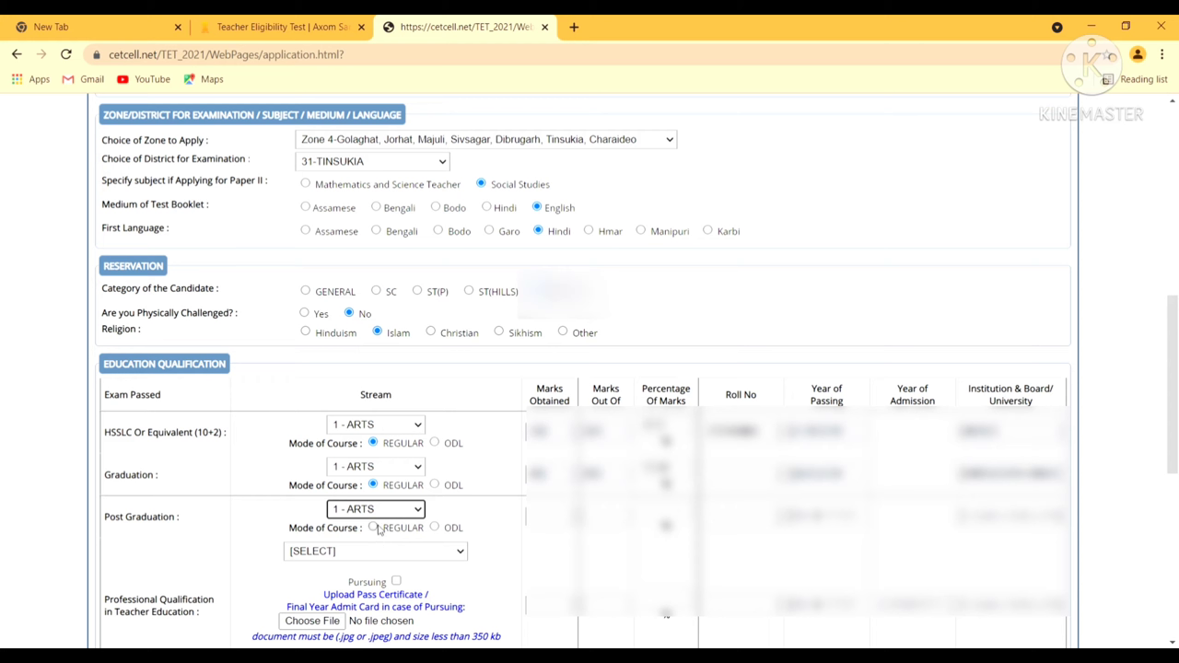
{"action": "left_click", "coordinate": [434, 527]}
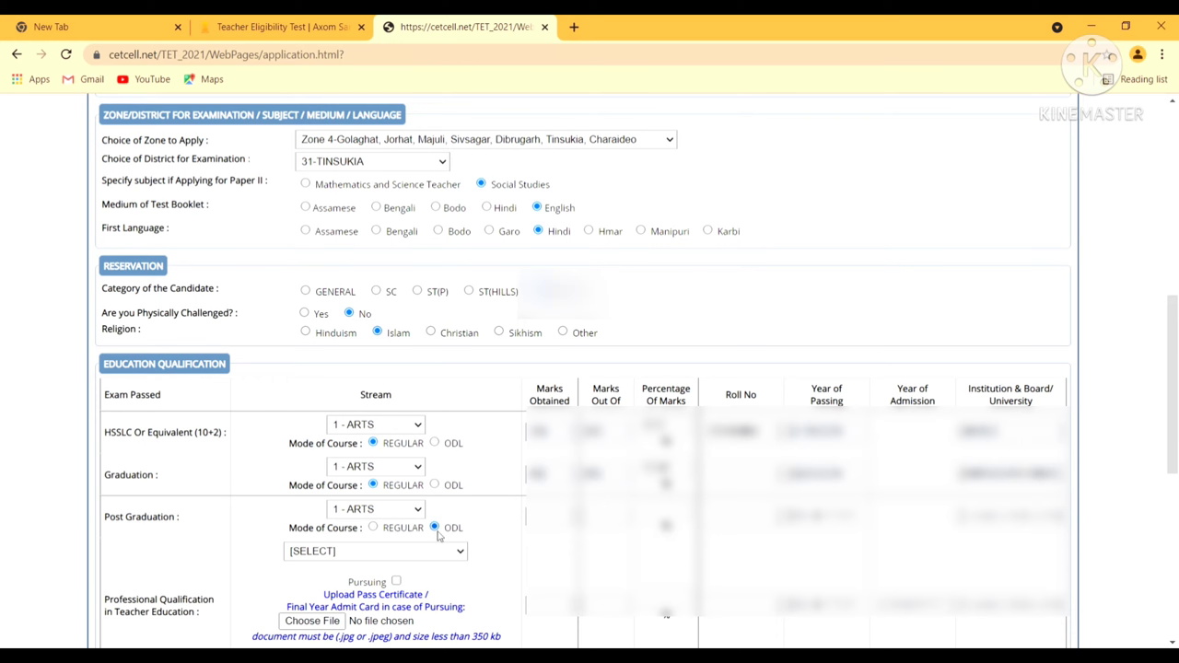
{"action": "left_click", "coordinate": [553, 517]}
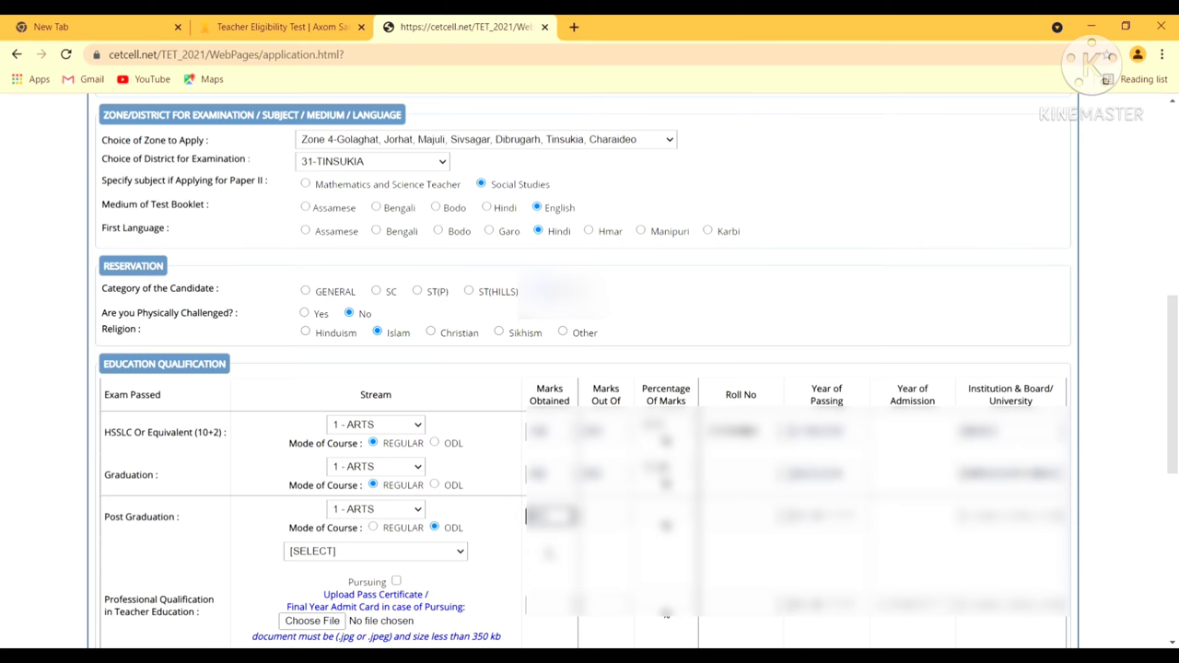
{"action": "left_click", "coordinate": [601, 519]}
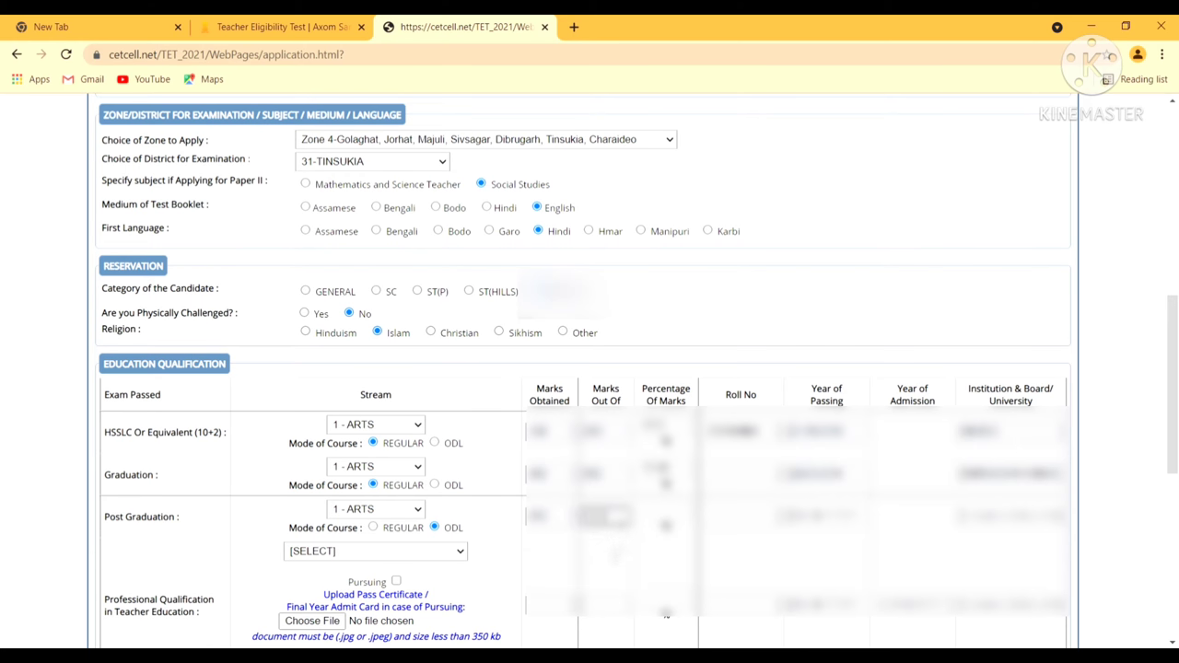
{"action": "type", "text": "500"}
{"action": "left_click", "coordinate": [741, 473]}
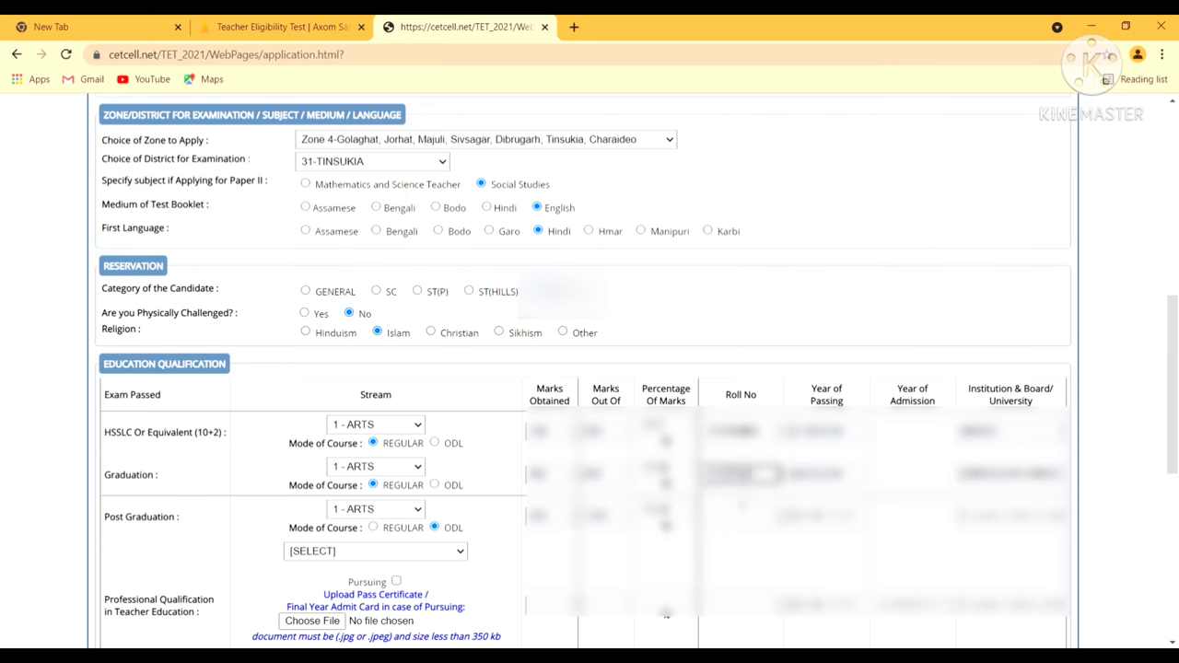
{"action": "left_click", "coordinate": [741, 514]}
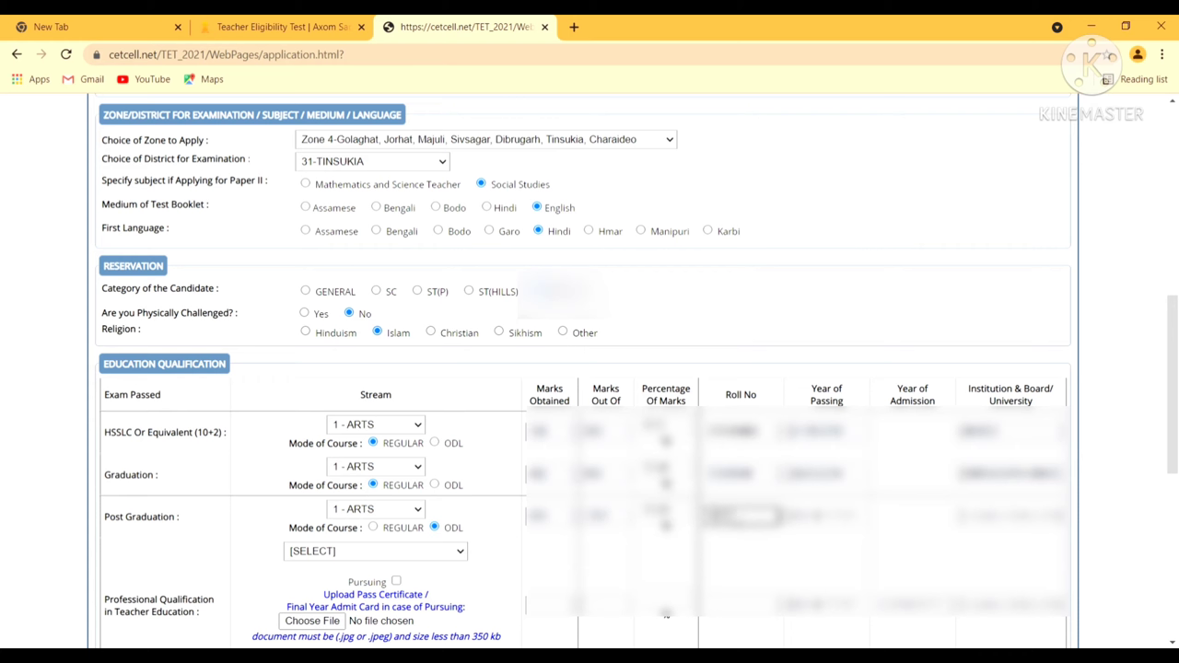
{"action": "type", "text": "0000"}
{"action": "left_click", "coordinate": [840, 526]}
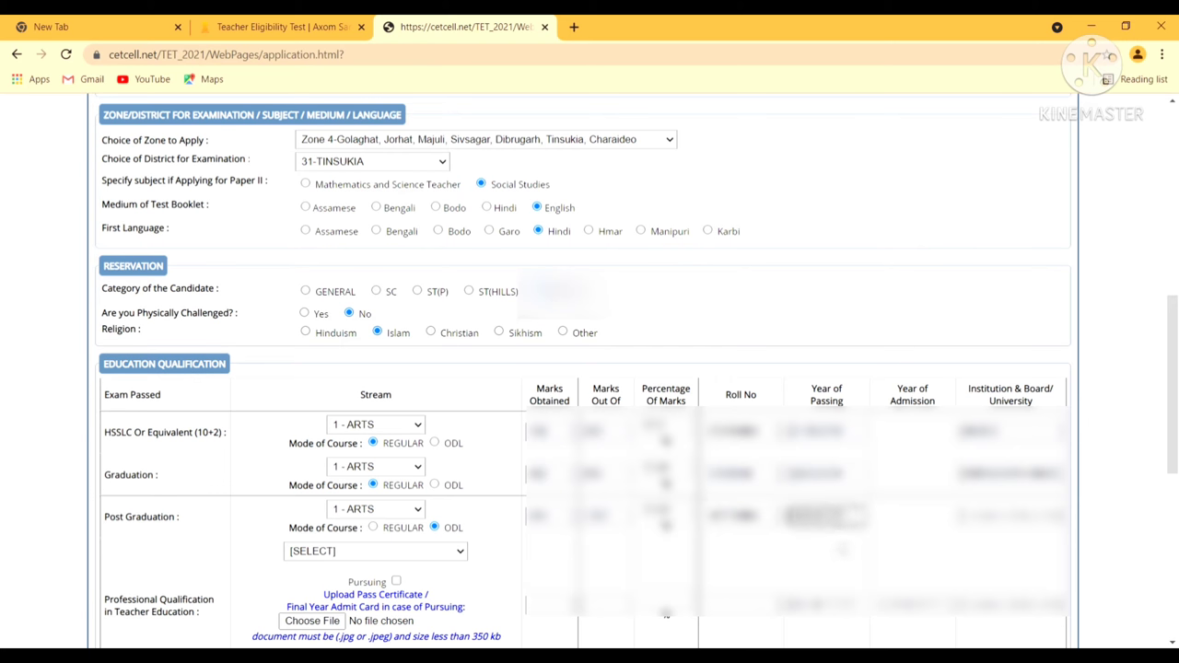
{"action": "left_click", "coordinate": [981, 523]}
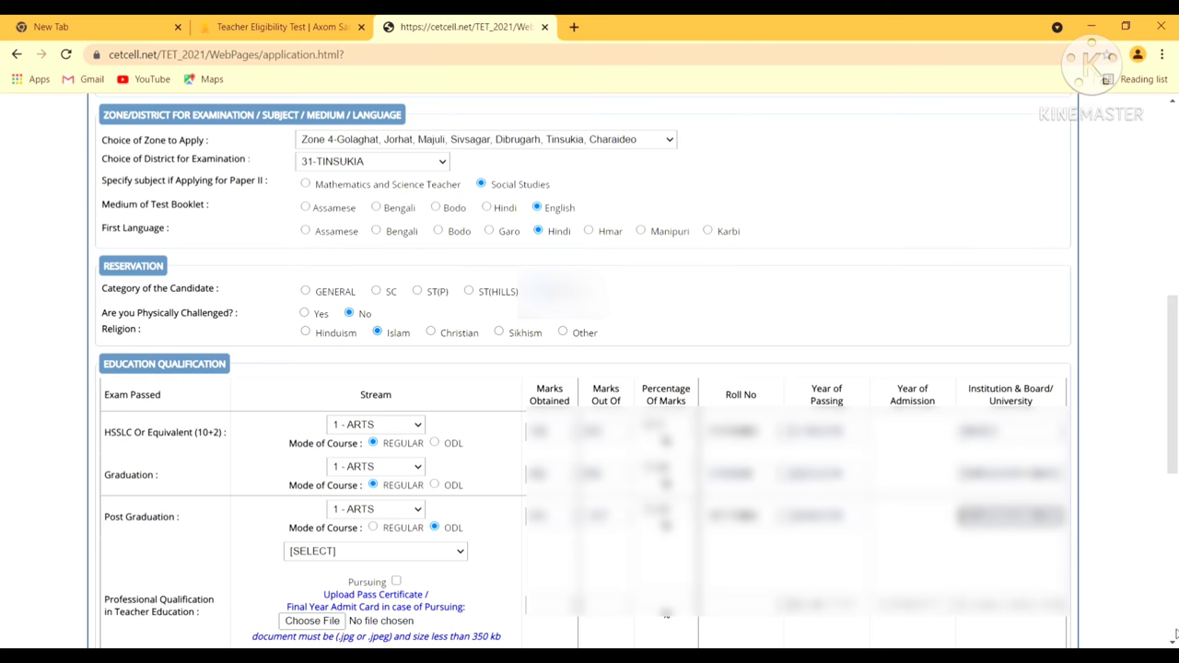
Choose 1 - D.El.Ed. (2 Year) as the professional qualification
{"action": "scroll", "coordinate": [965, 623], "scroll_direction": "down", "scroll_amount": 3}
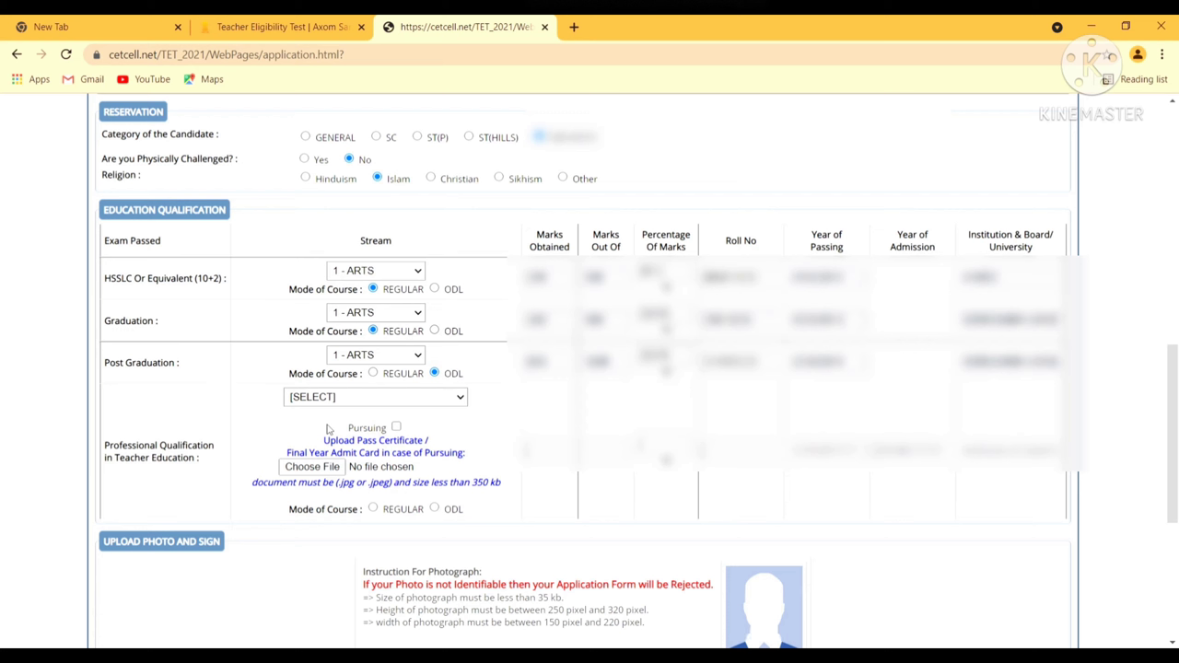
{"action": "left_click", "coordinate": [328, 430]}
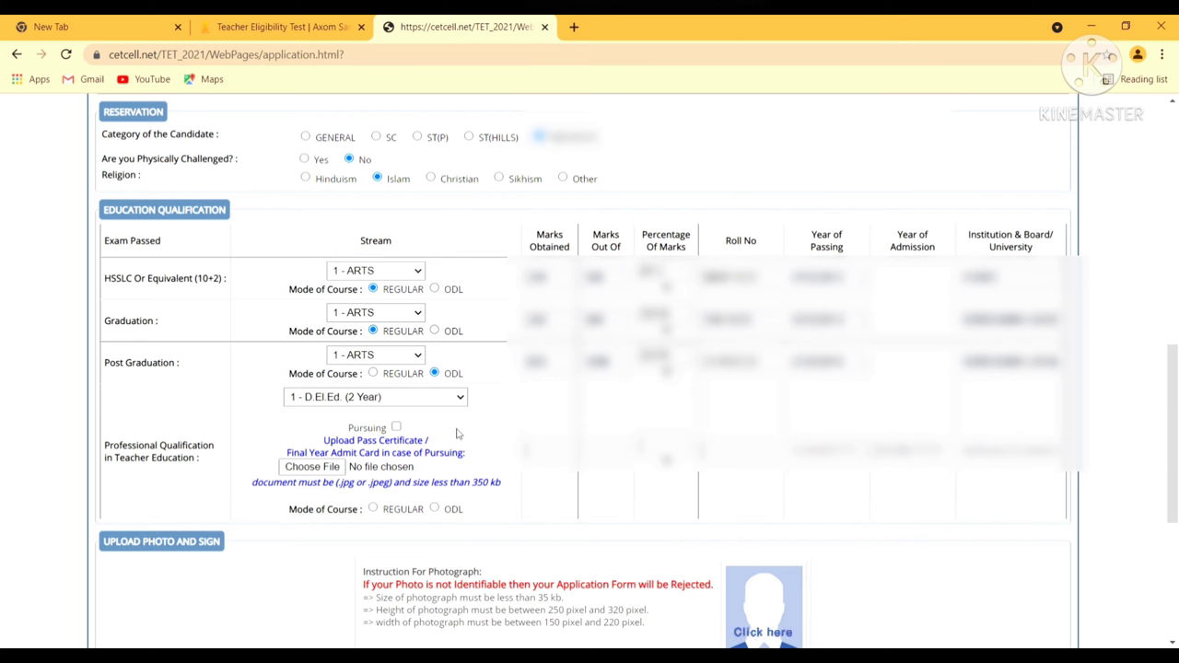
{"action": "key", "text": "Tab"}
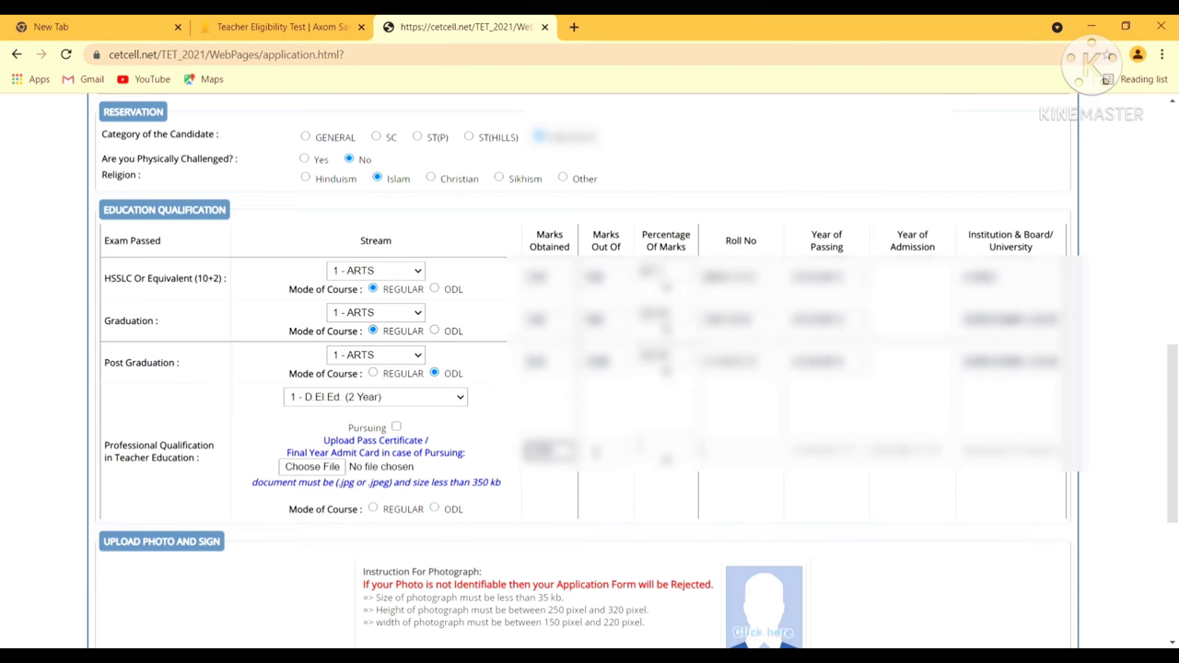
Enter the D.El.Ed. marks, roll number, passing and admission years and institution, and mark REGULAR mode
{"action": "left_click", "coordinate": [606, 450]}
{"action": "type", "text": "0"}
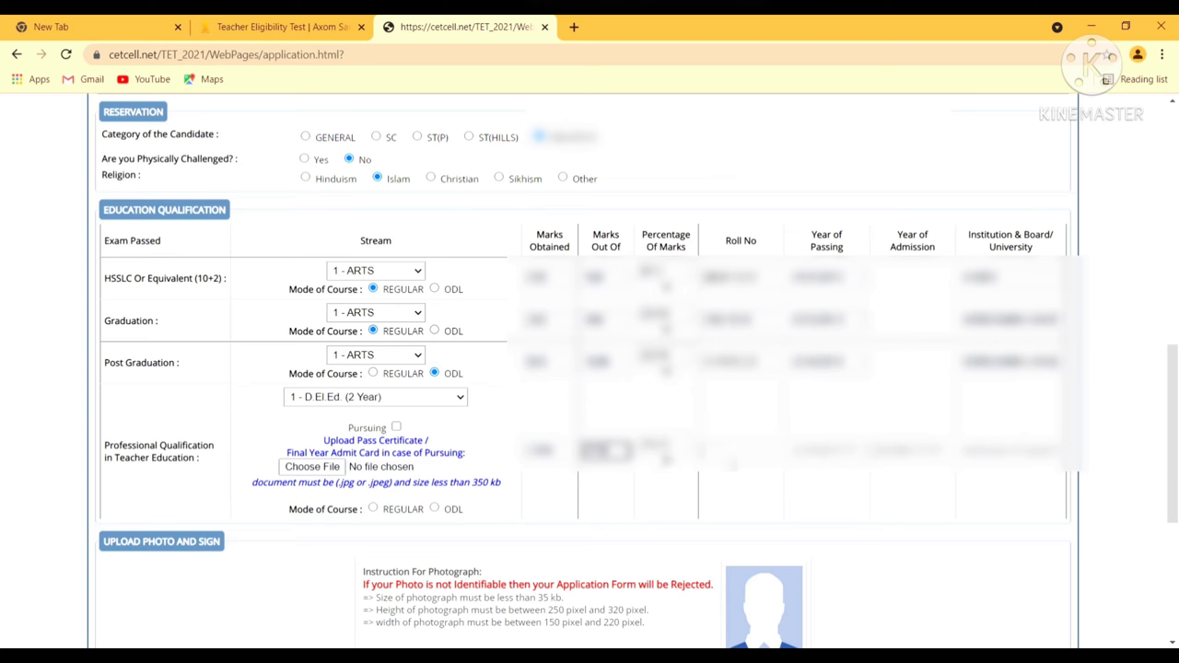
{"action": "left_click", "coordinate": [734, 451]}
{"action": "type", "text": "1234567890"}
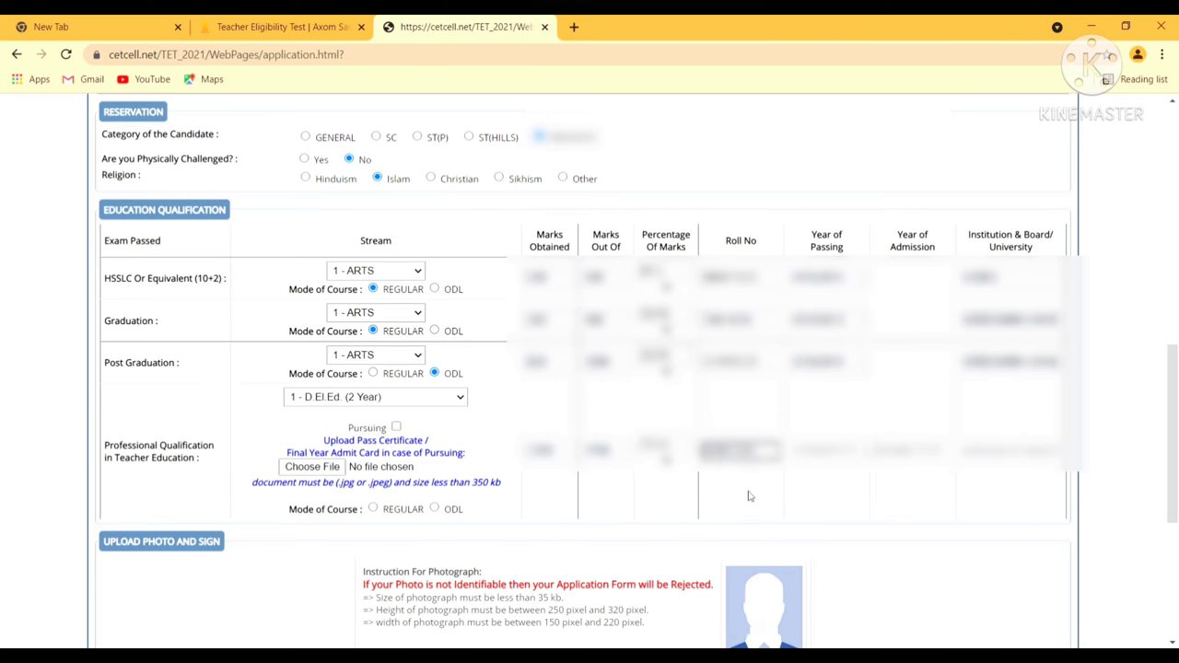
{"action": "key", "text": "Tab"}
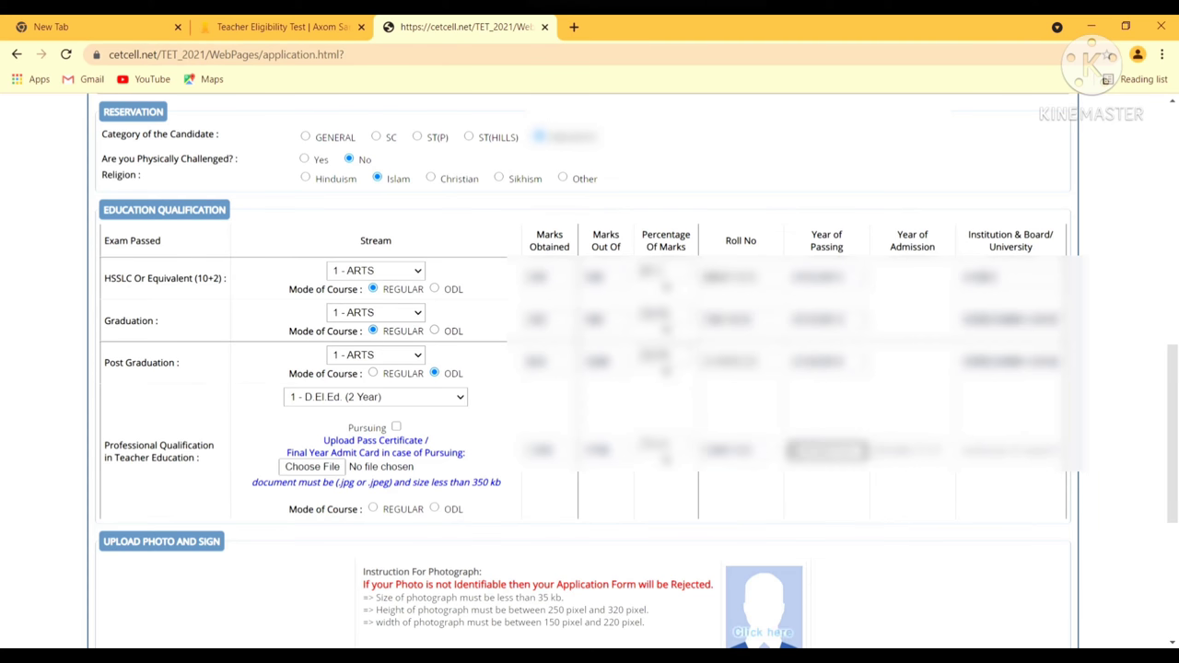
{"action": "left_click", "coordinate": [925, 452]}
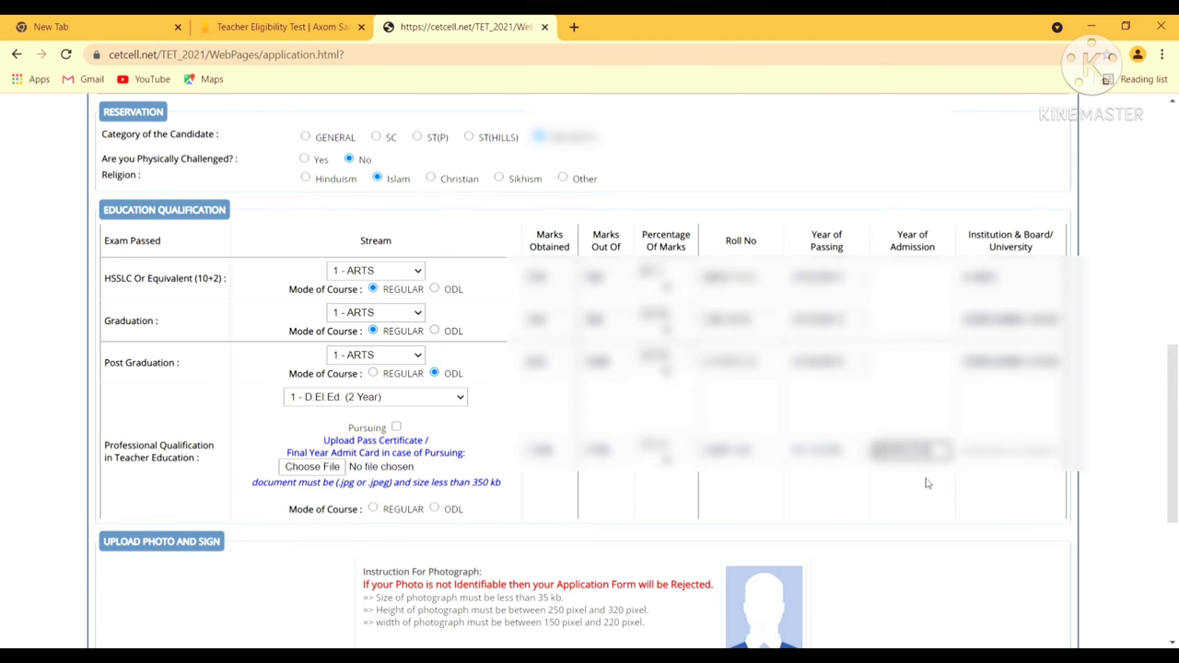
{"action": "key", "text": "Tab"}
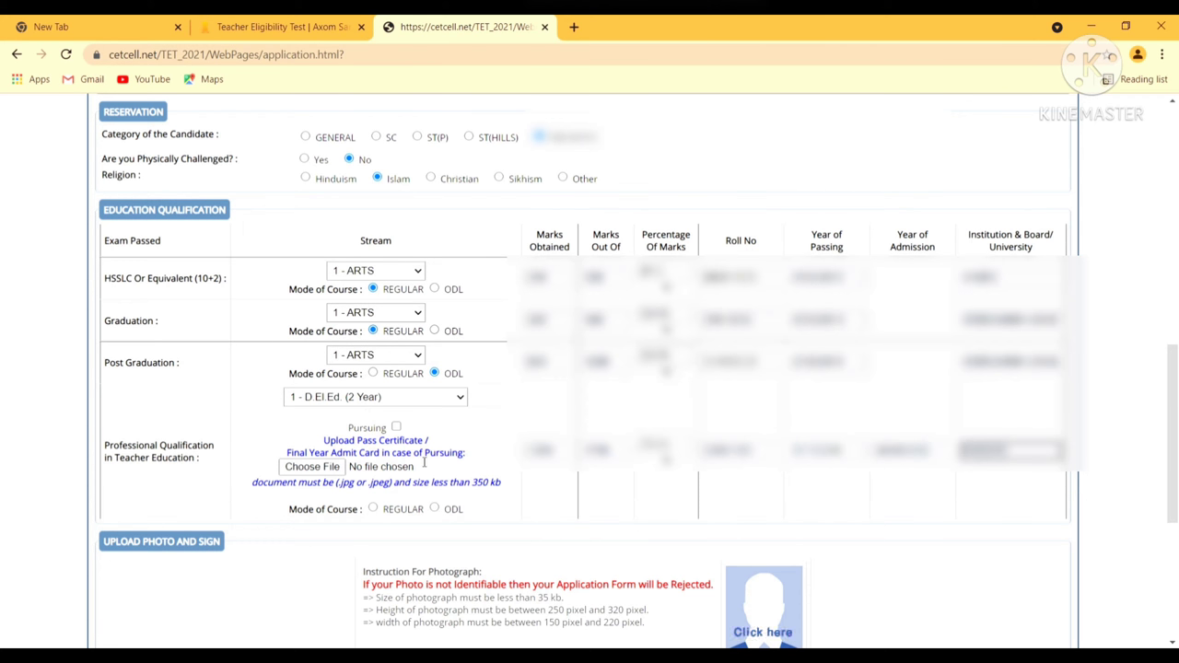
{"action": "left_click", "coordinate": [373, 510]}
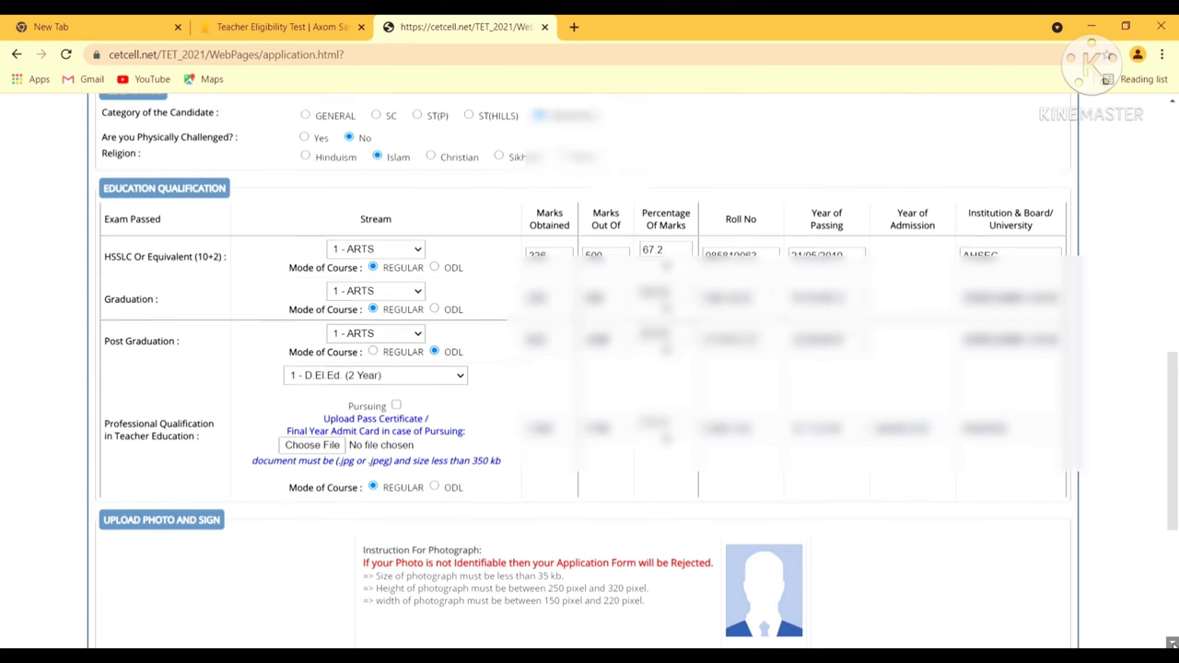
{"action": "scroll", "coordinate": [734, 419], "scroll_direction": "down", "scroll_amount": 2}
Upload the candidate's photograph and signature image files in the photo and sign section
{"action": "scroll", "coordinate": [734, 419], "scroll_direction": "down", "scroll_amount": 2}
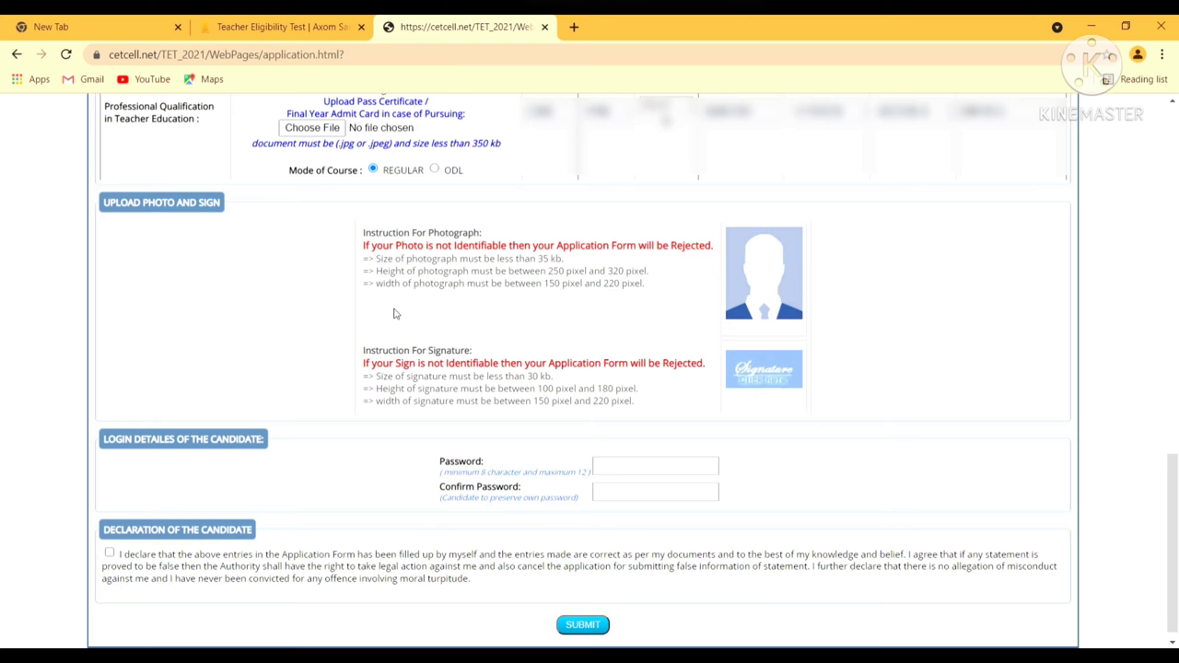
{"action": "left_click", "coordinate": [752, 286]}
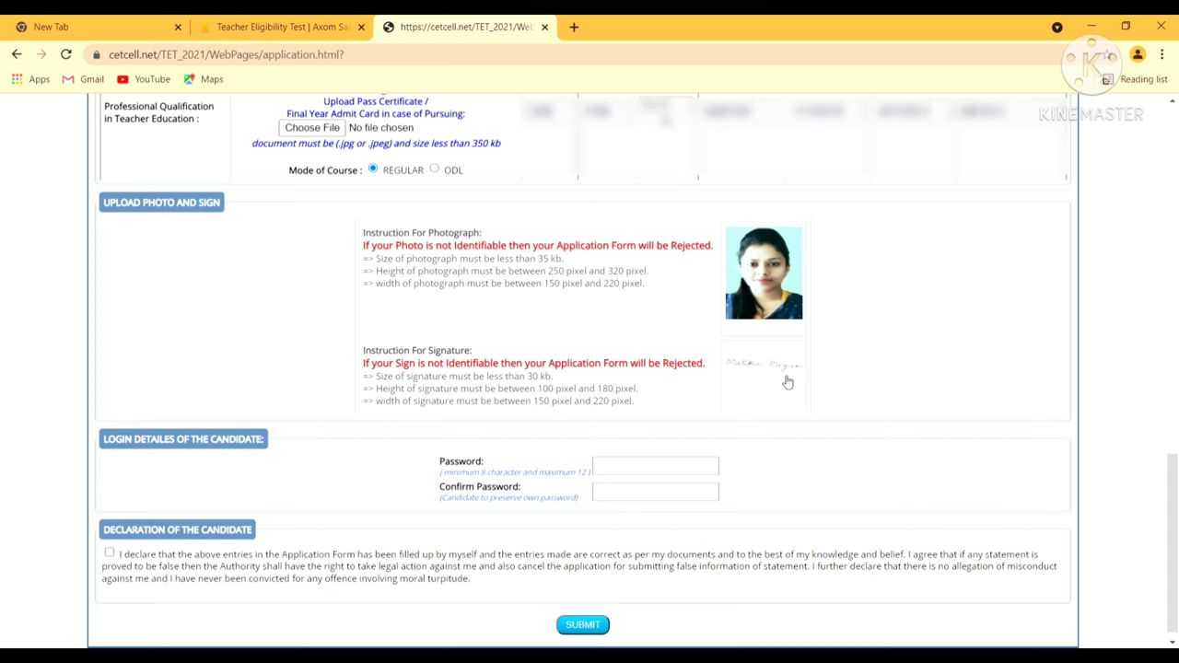
Enter the account password and its confirmation, and tick the candidate declaration
{"action": "left_click", "coordinate": [666, 466]}
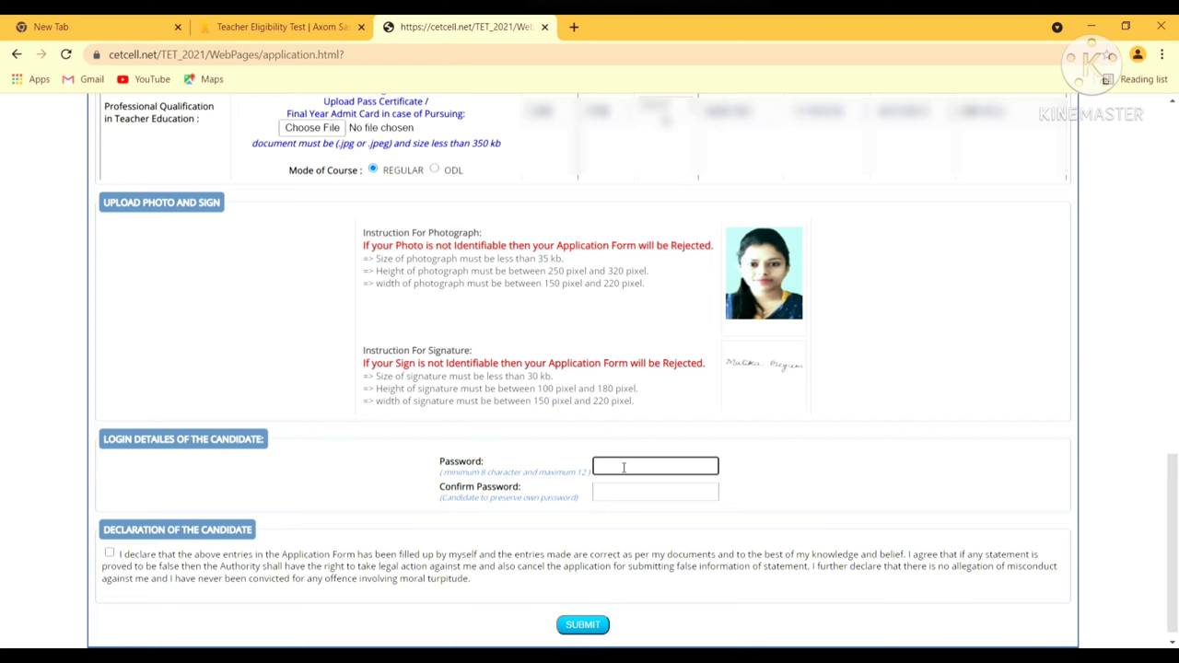
{"action": "type", "text": "********"}
{"action": "left_click", "coordinate": [644, 494]}
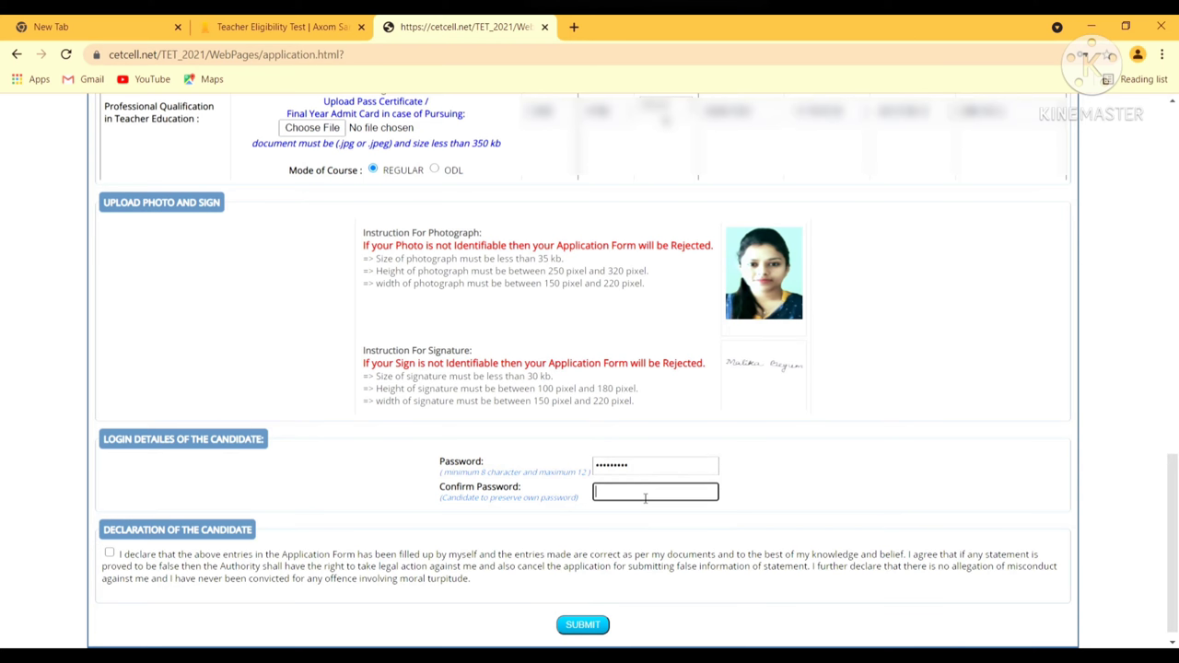
{"action": "type", "text": "*********"}
{"action": "left_click", "coordinate": [110, 553]}
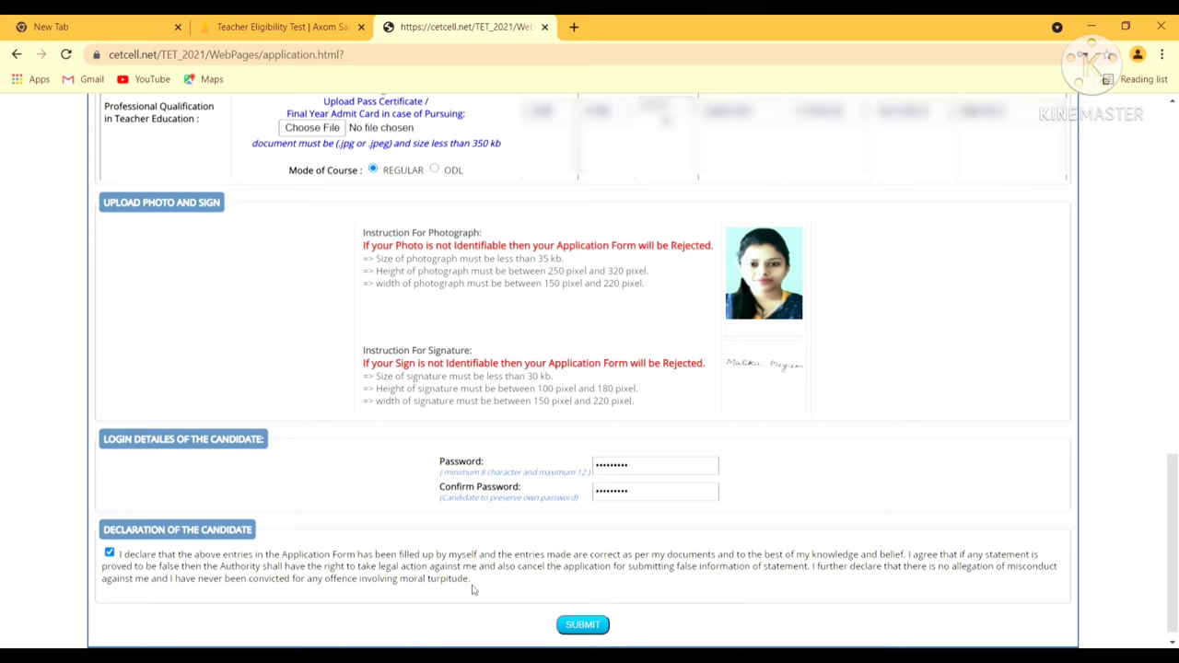
Submit the application form and confirm with OK
{"action": "left_click", "coordinate": [567, 627]}
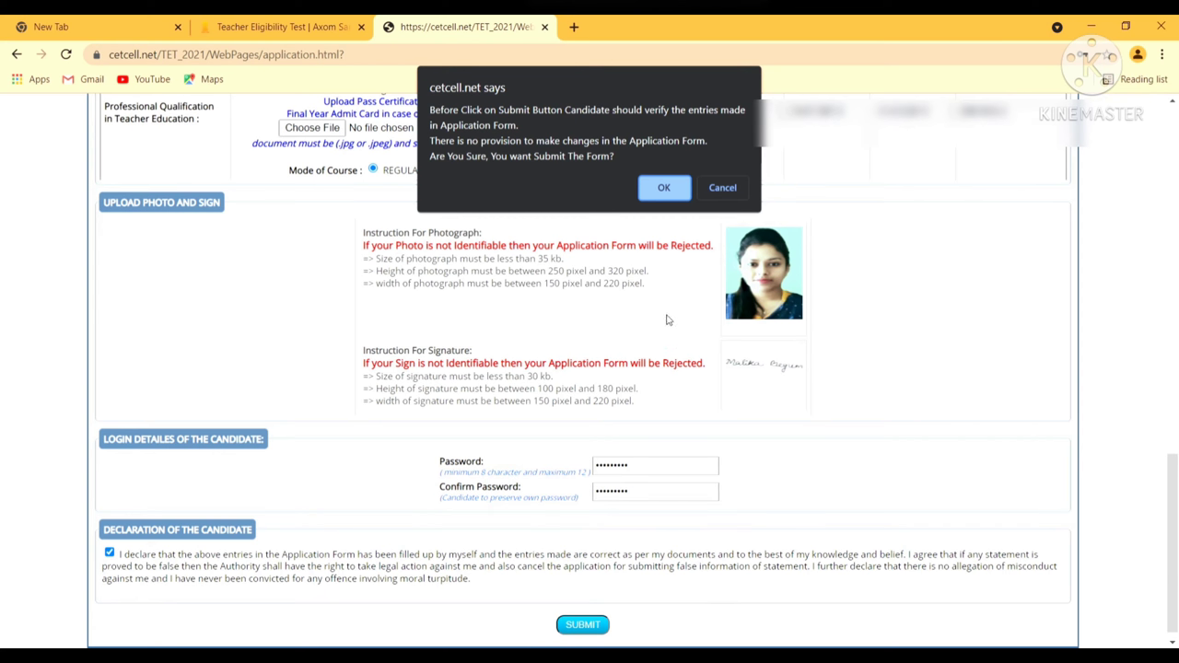
{"action": "left_click", "coordinate": [664, 190]}
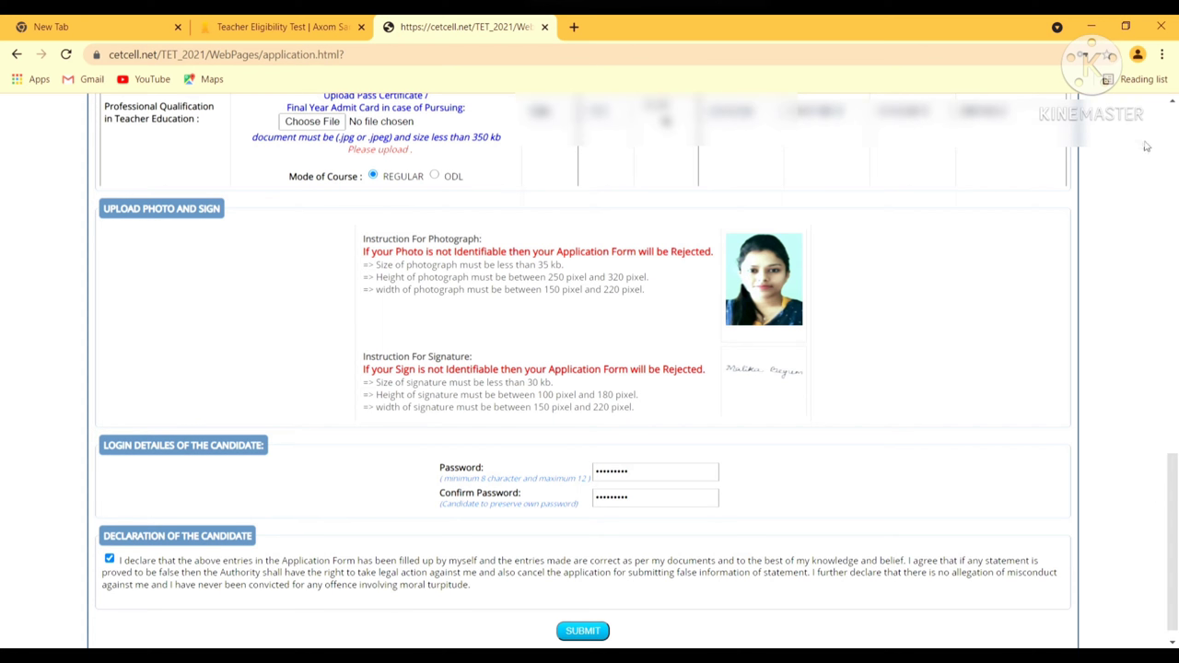
Attach the scanned CamScanner JPG as the D.El.Ed. pass certificate, then scroll to the form's bottom
{"action": "left_click", "coordinate": [1171, 100]}
{"action": "left_click_drag", "start_coordinate": [1172, 101], "coordinate": [1171, 101]}
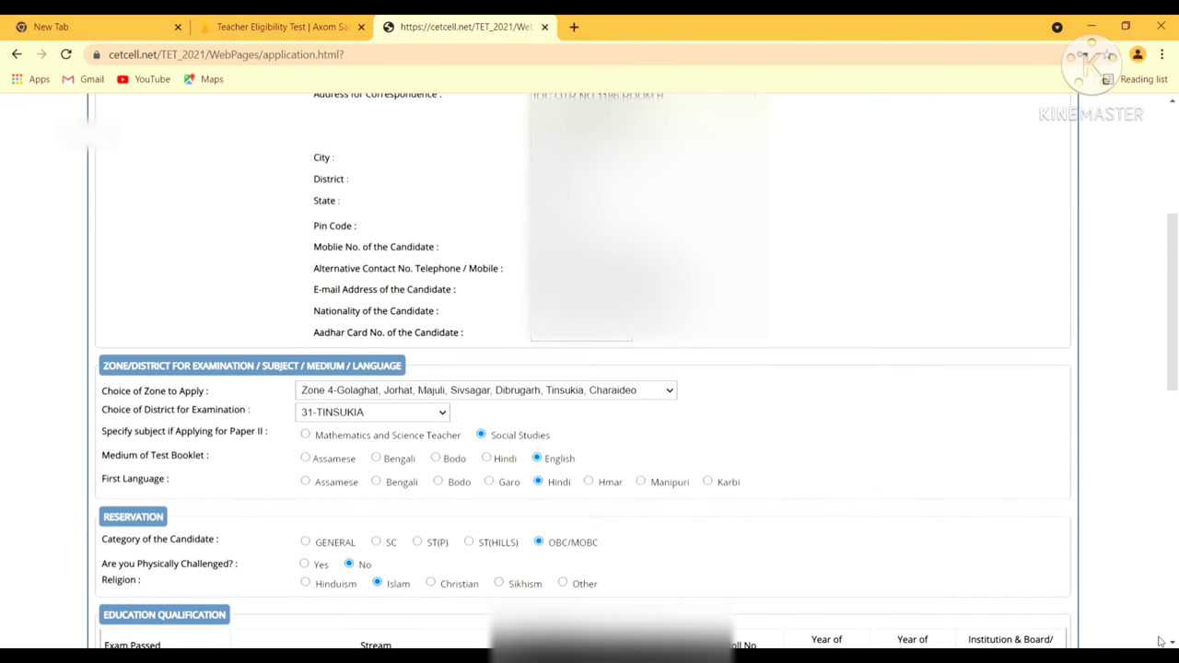
{"action": "left_click_drag", "start_coordinate": [1172, 642], "coordinate": [1172, 642]}
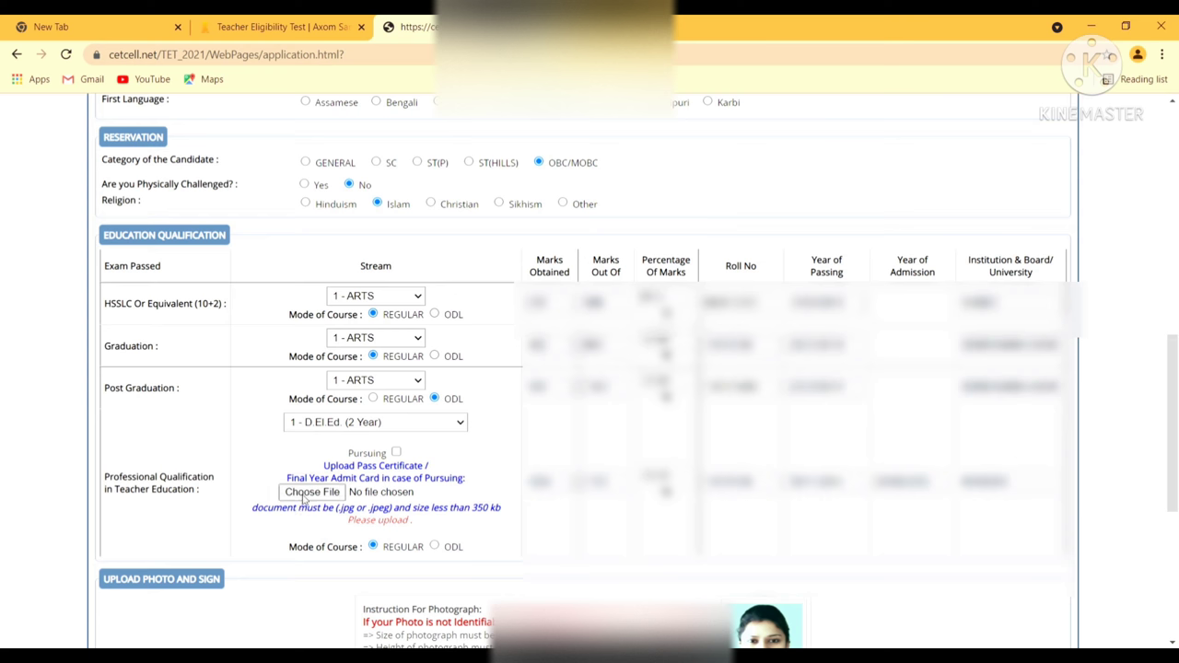
{"action": "left_click", "coordinate": [304, 493]}
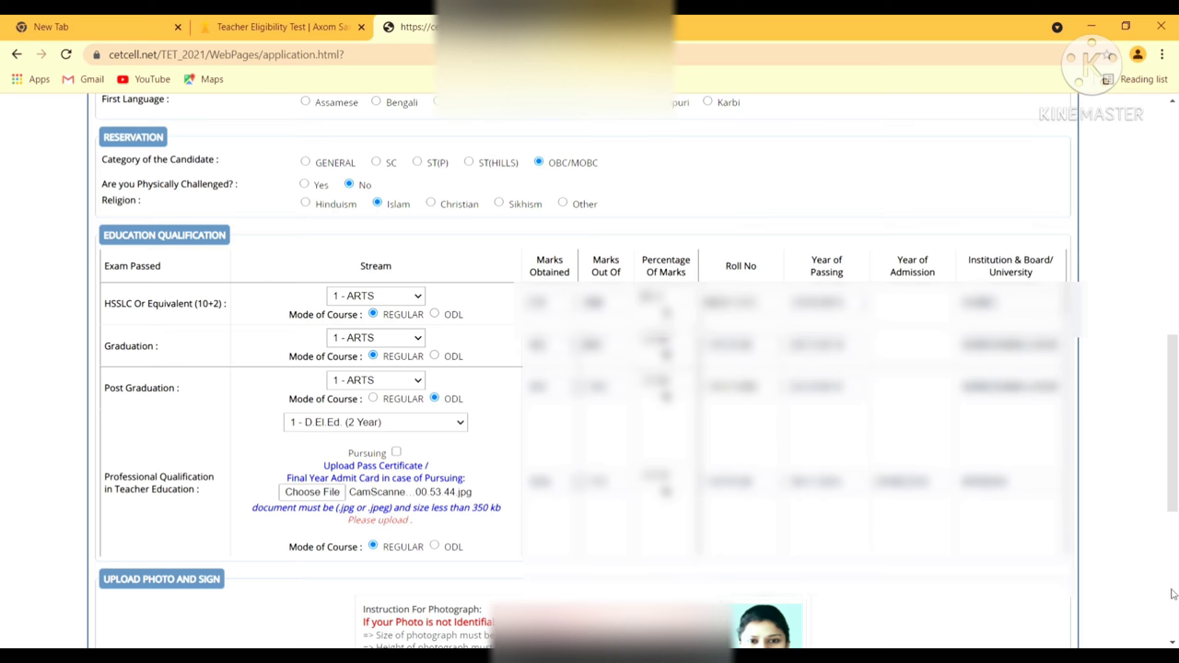
{"action": "scroll", "coordinate": [1171, 642], "scroll_direction": "down", "scroll_amount": 3}
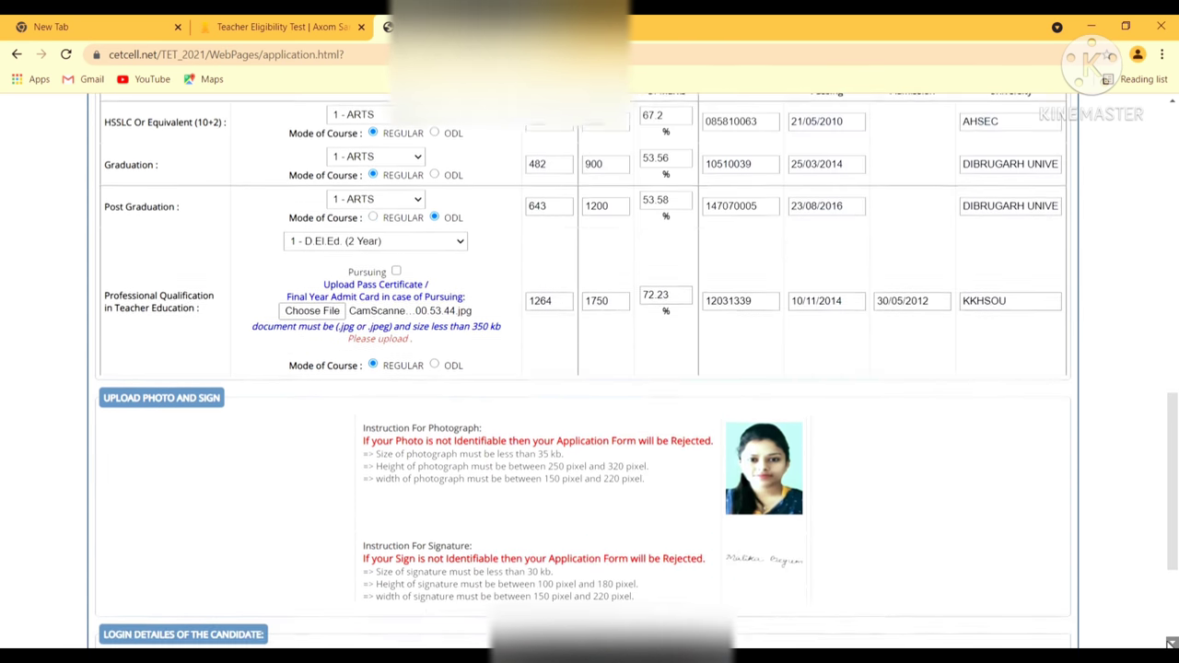
{"action": "scroll", "coordinate": [1170, 642], "scroll_direction": "down", "scroll_amount": 2}
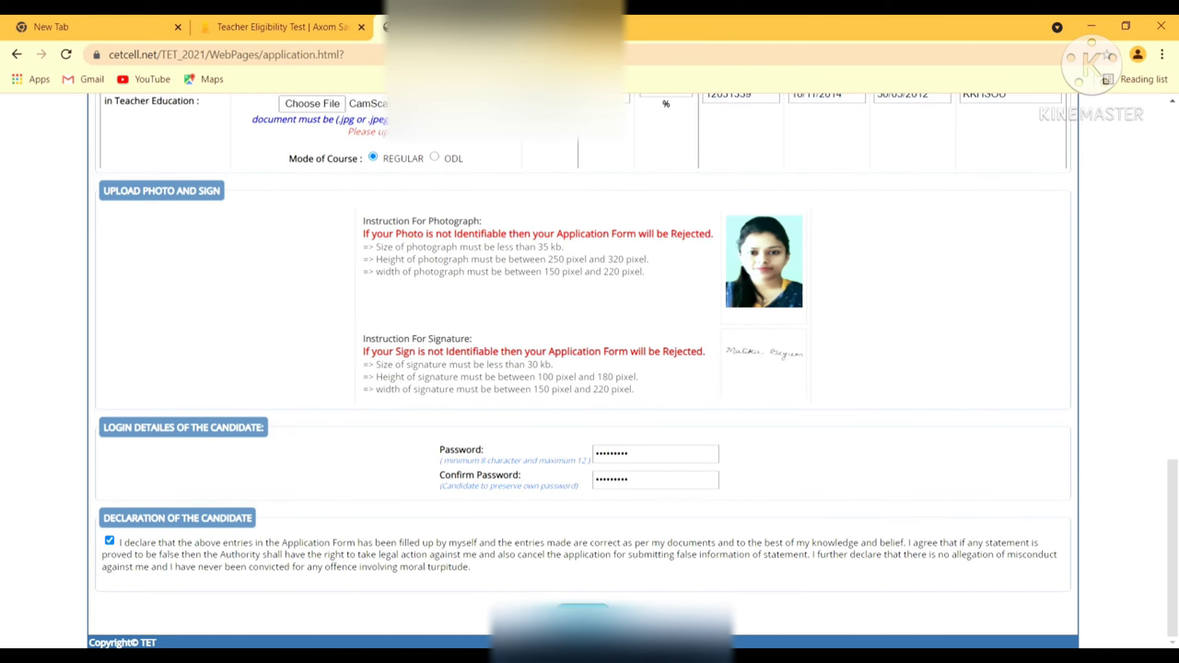
Submit the TET 2021 application, confirm it, and acknowledge the Saved Successfully alert
{"action": "left_click", "coordinate": [582, 608]}
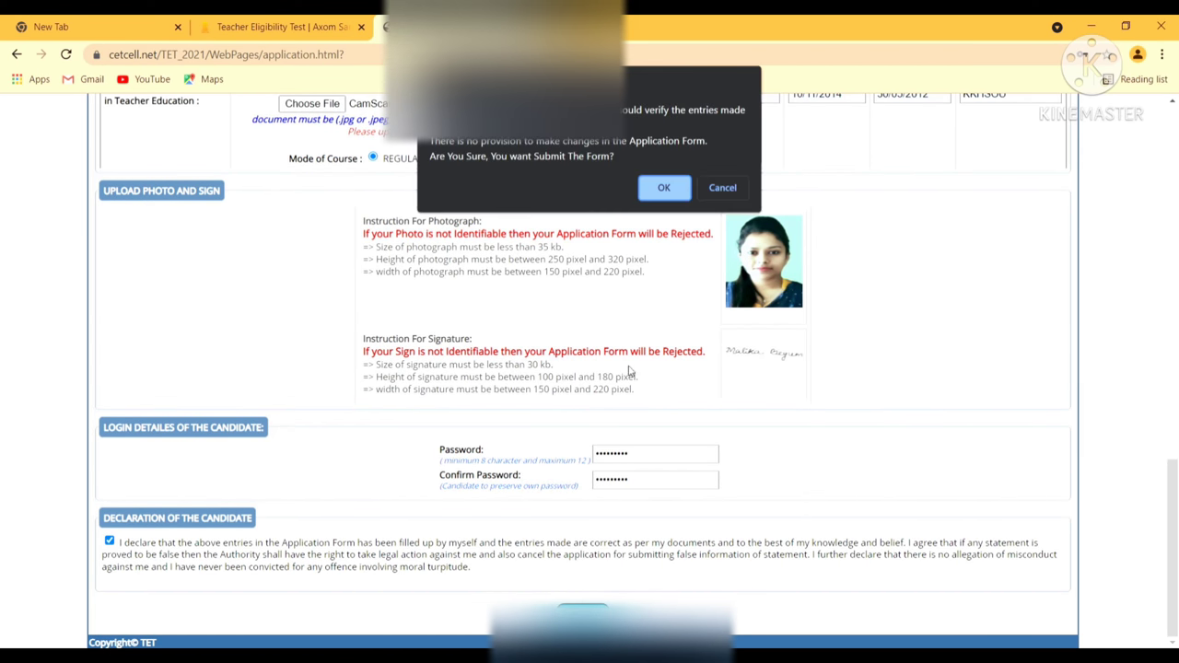
{"action": "left_click", "coordinate": [662, 190]}
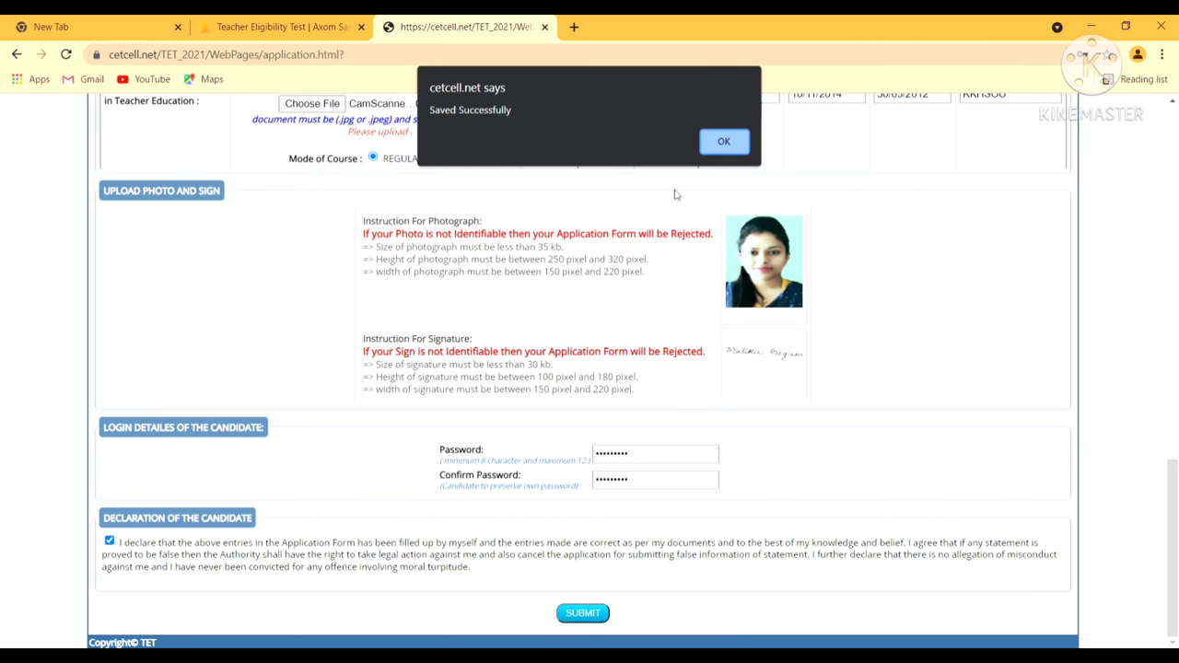
{"action": "left_click", "coordinate": [721, 149]}
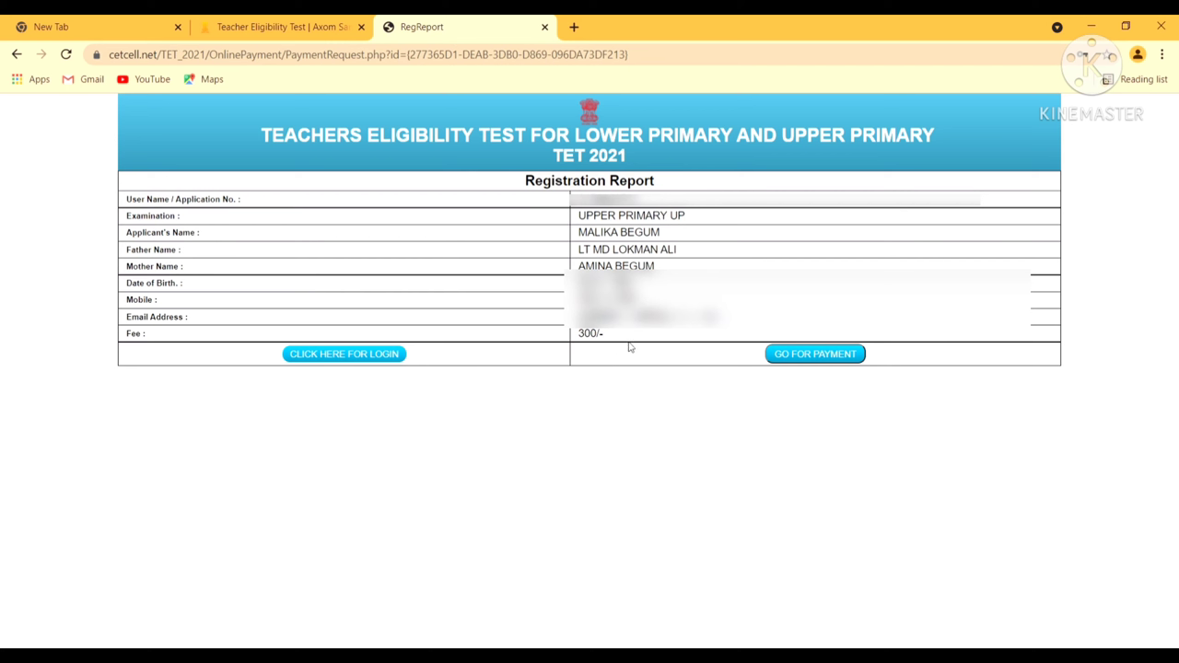
Go for payment of the 300/- fee from the Registration Report
{"action": "left_click", "coordinate": [785, 360]}
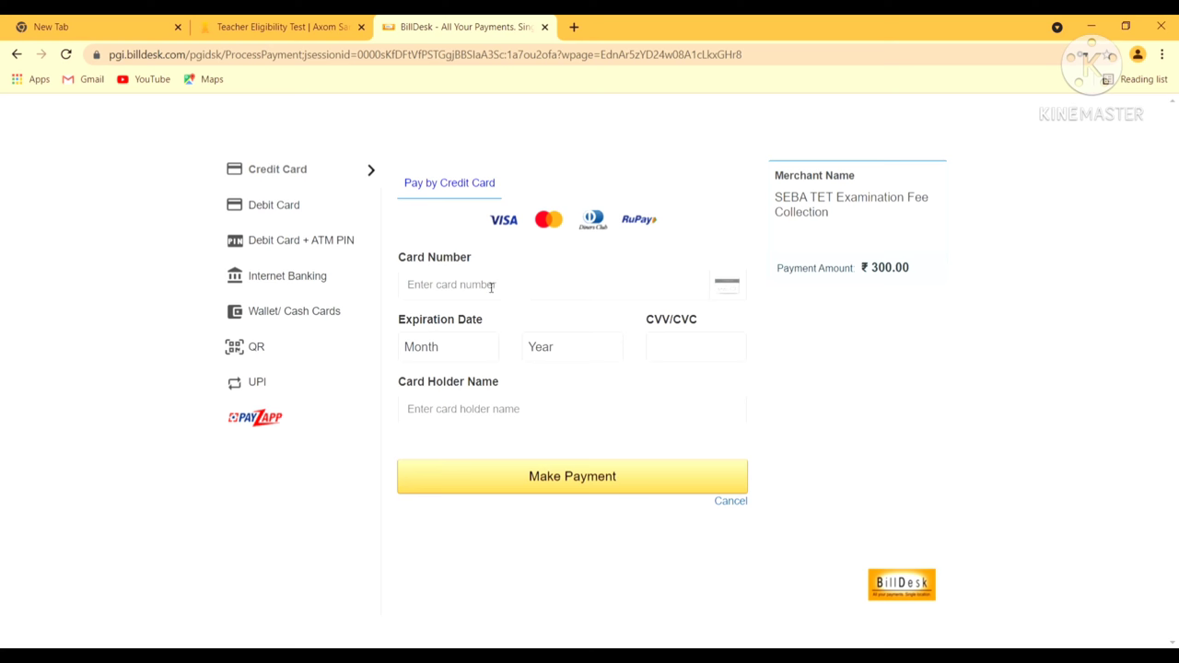
Choose UPI for the ₹ 300.00 fee and accept the zero convenience fee
{"action": "left_click", "coordinate": [309, 383]}
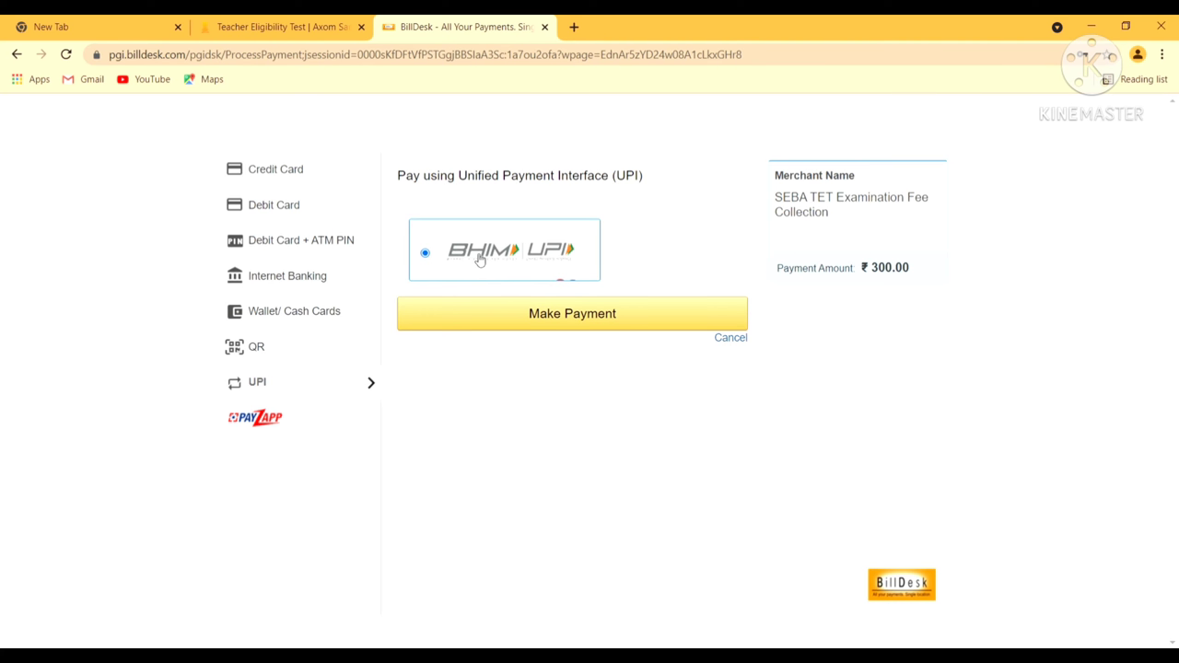
{"action": "left_click", "coordinate": [505, 309]}
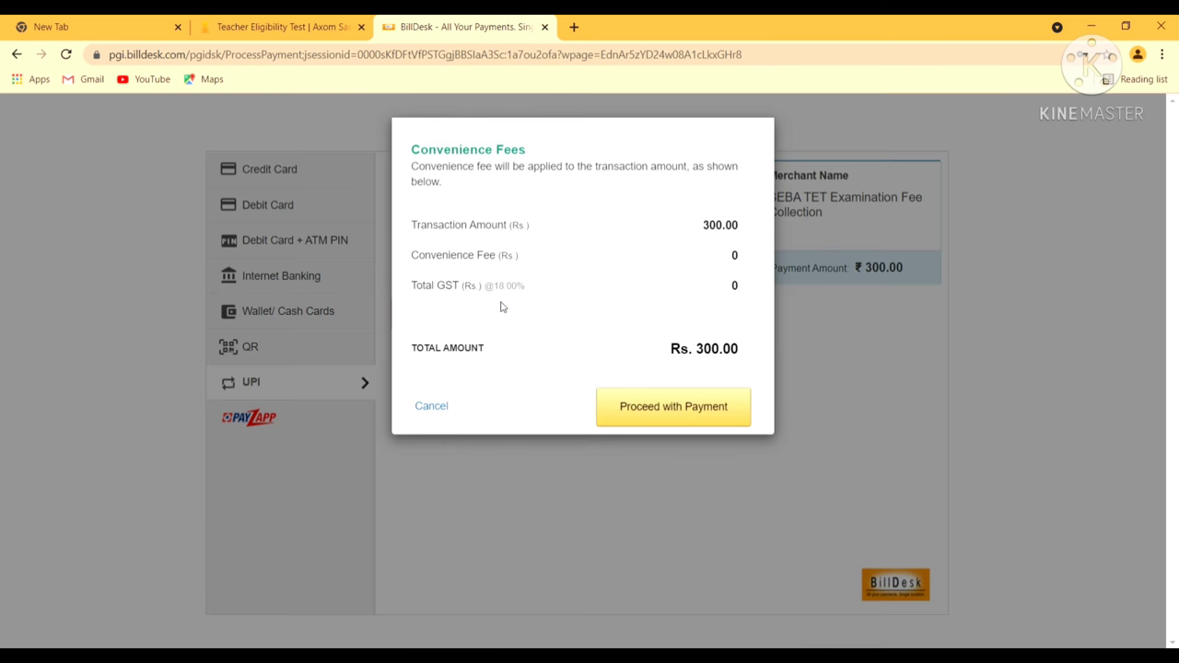
{"action": "left_click", "coordinate": [632, 413]}
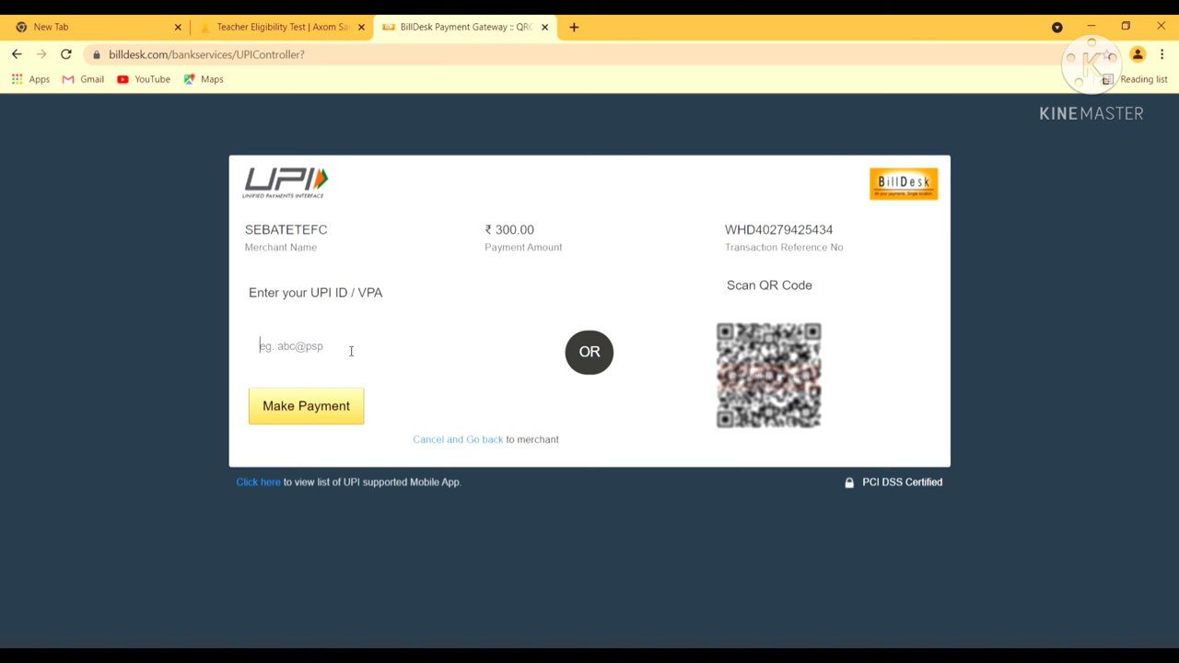
Paste the payer's UPI ID and send the ₹ 300.00 payment request
{"action": "key", "text": "ctrl+v"}
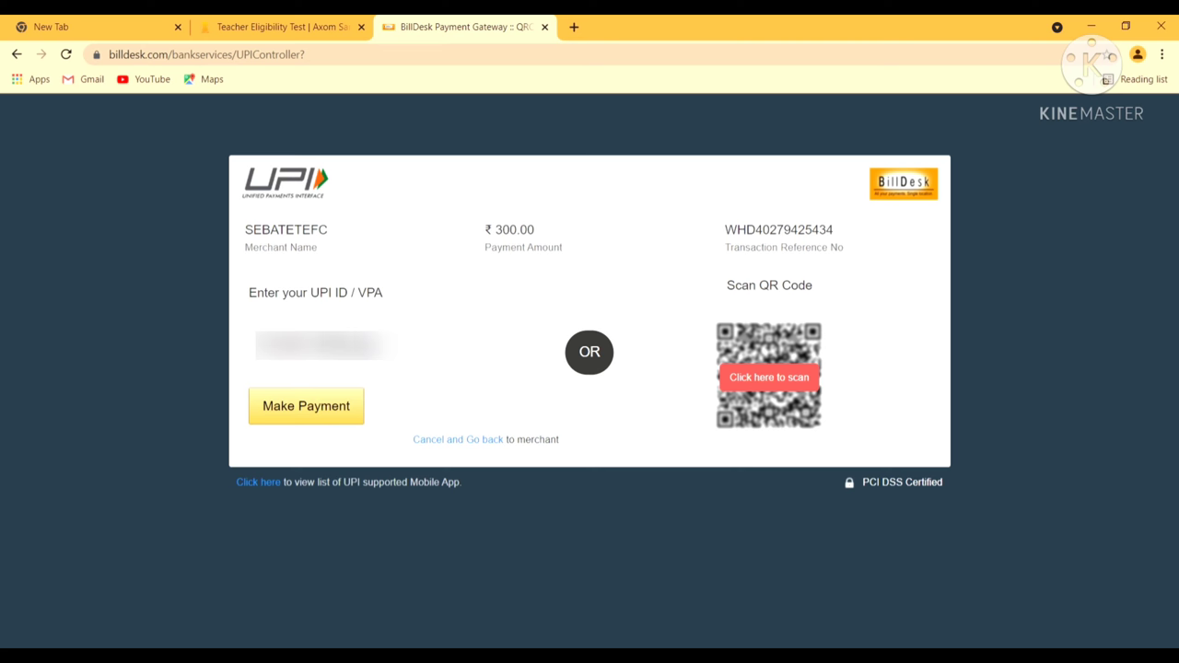
{"action": "left_click", "coordinate": [335, 408]}
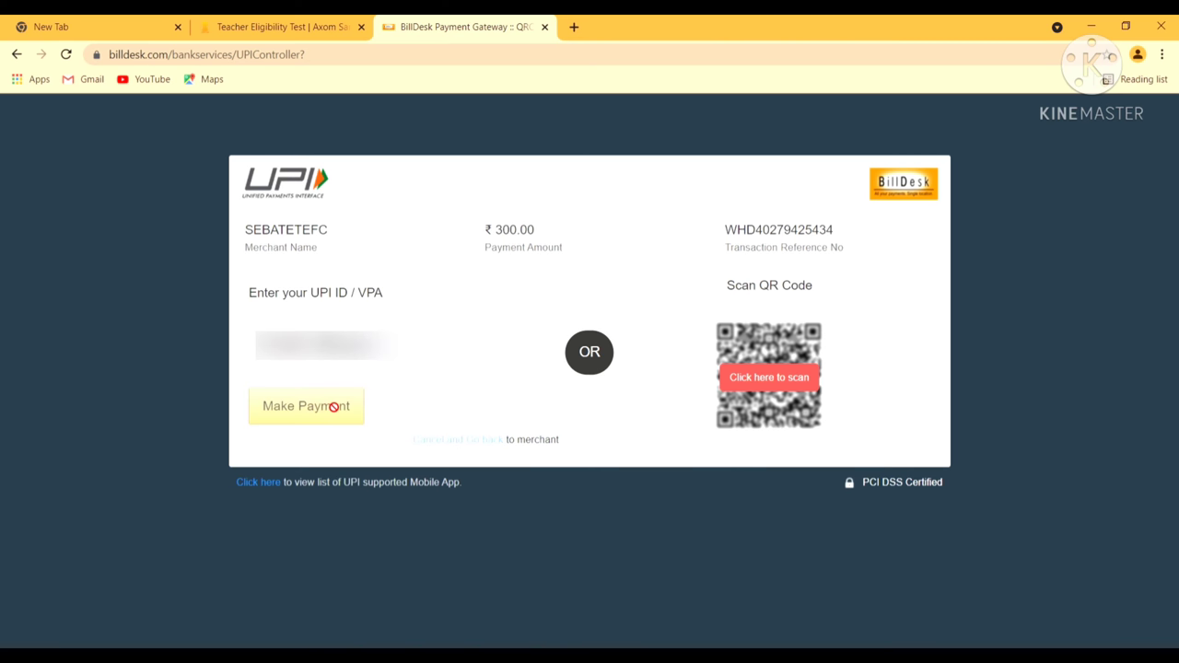
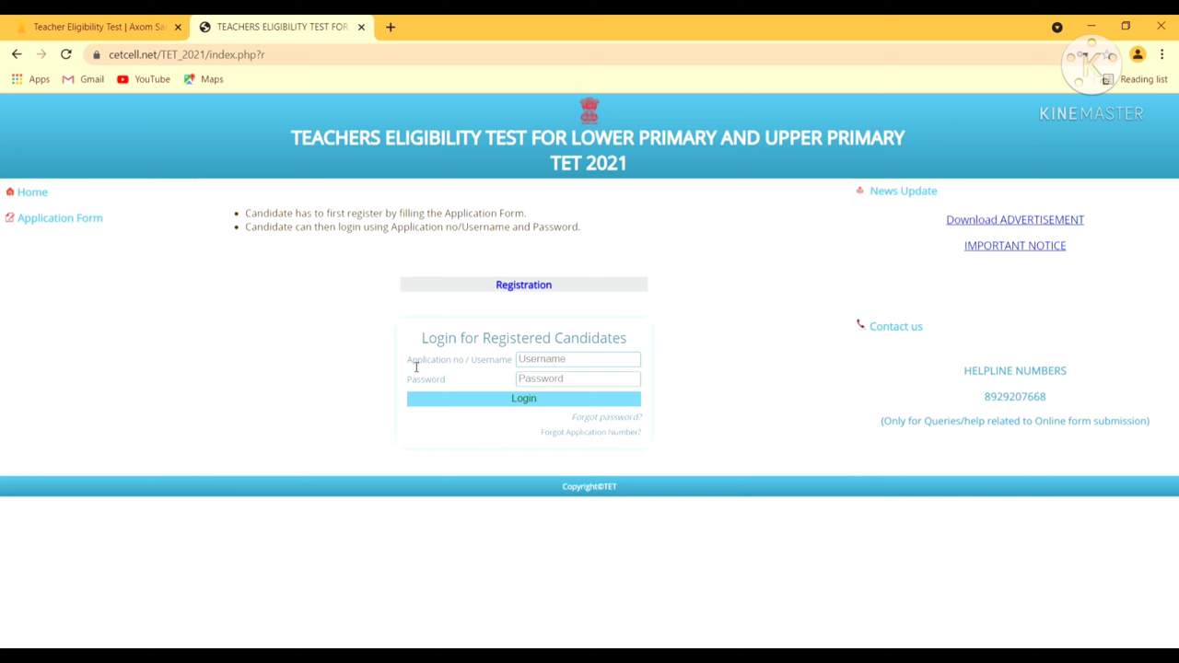
Log in with the candidate's application number and account password
{"action": "left_click", "coordinate": [531, 361]}
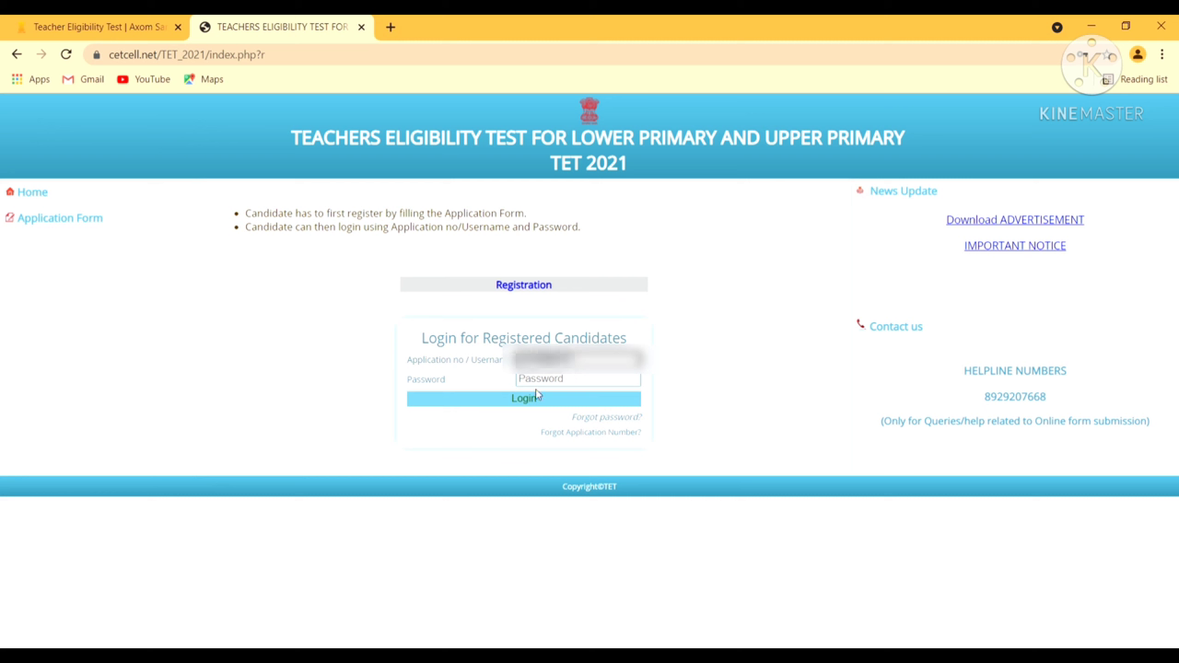
{"action": "left_click", "coordinate": [542, 380]}
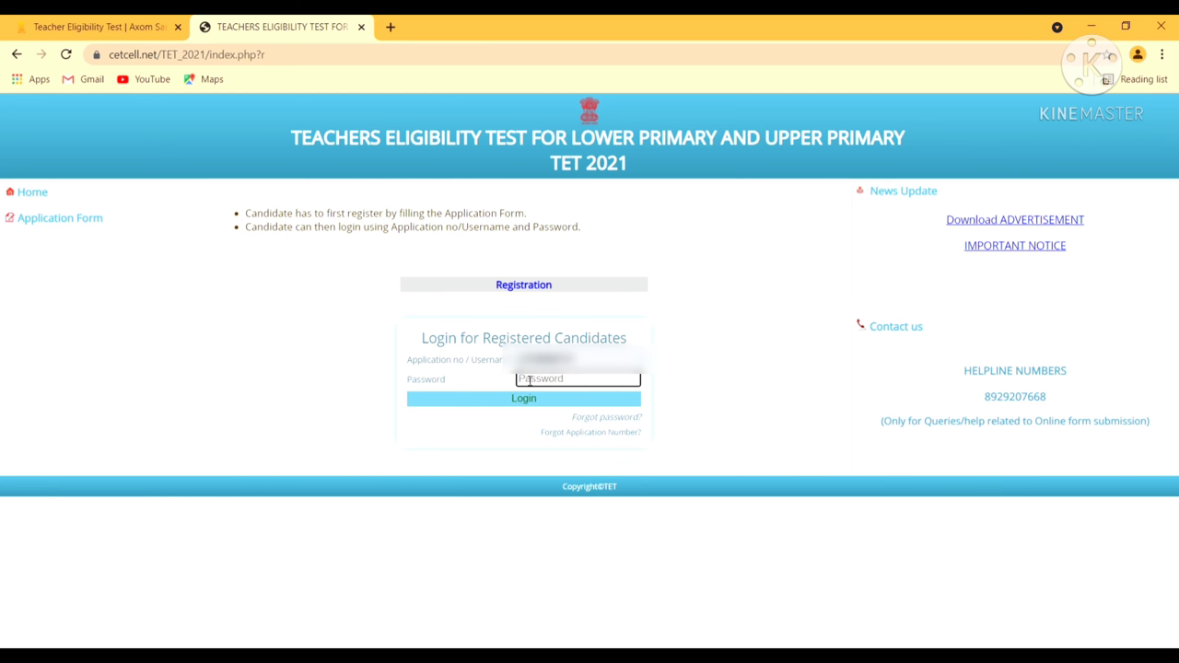
{"action": "type", "text": "*********"}
{"action": "left_click", "coordinate": [513, 399]}
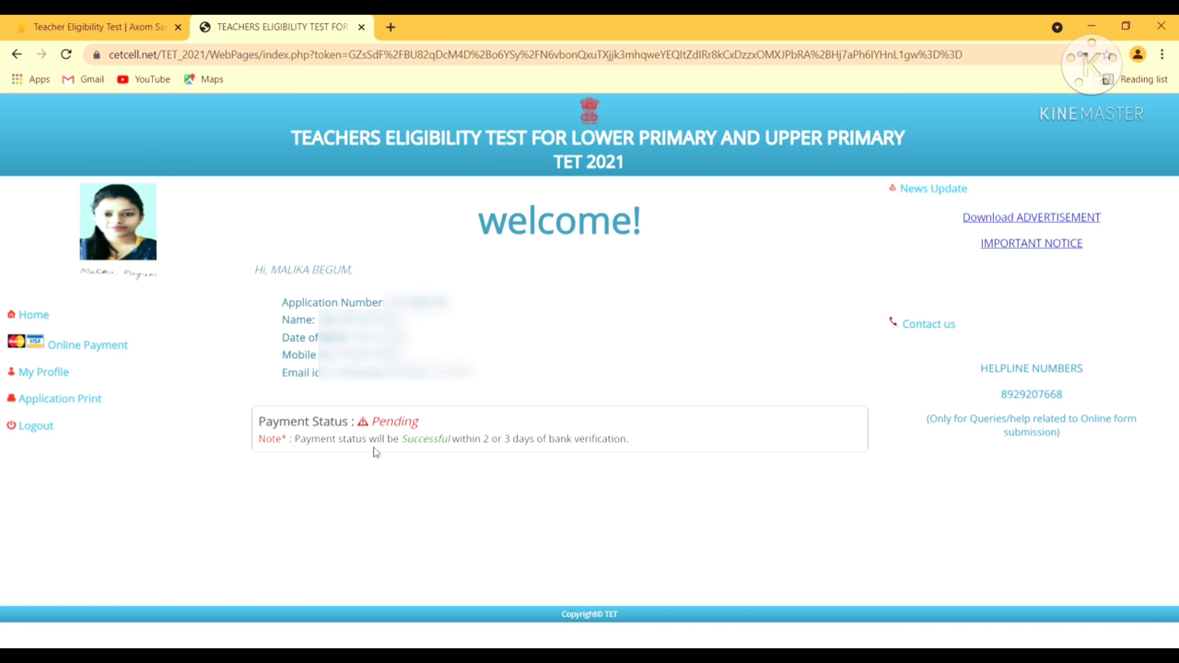
Open Online Payment to view the Registration Report showing the 300 fee
{"action": "left_click", "coordinate": [213, 350]}
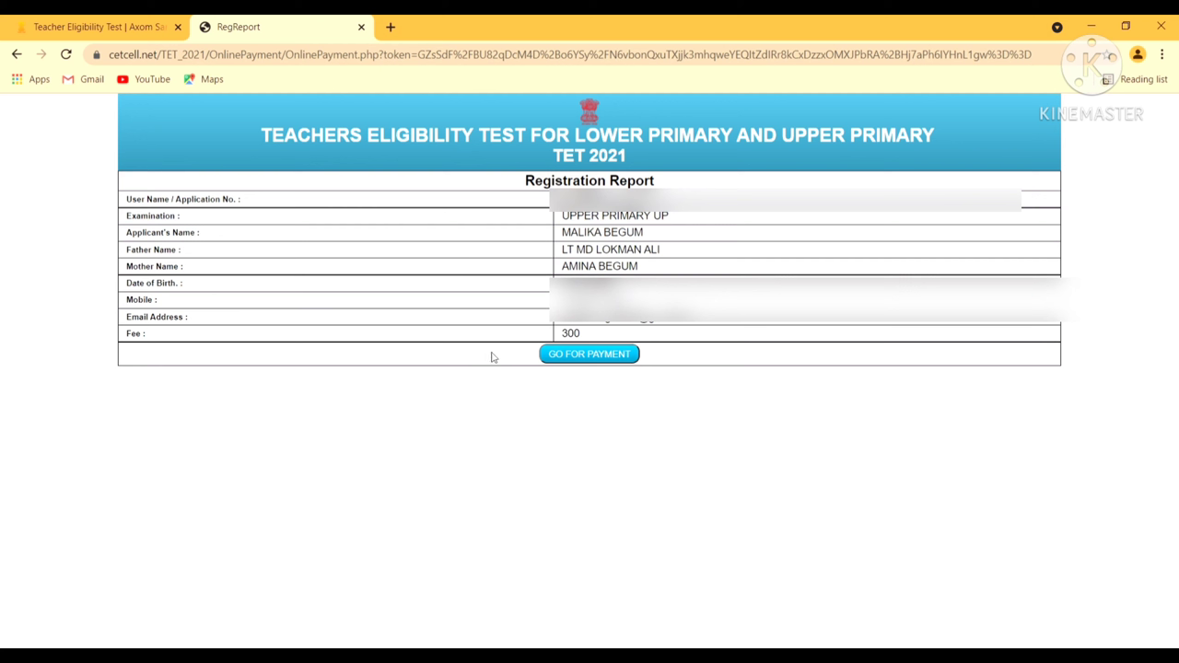
Go for payment to reach the BillDesk page for the ₹300.00 SEBA TET fee
{"action": "left_click", "coordinate": [561, 359]}
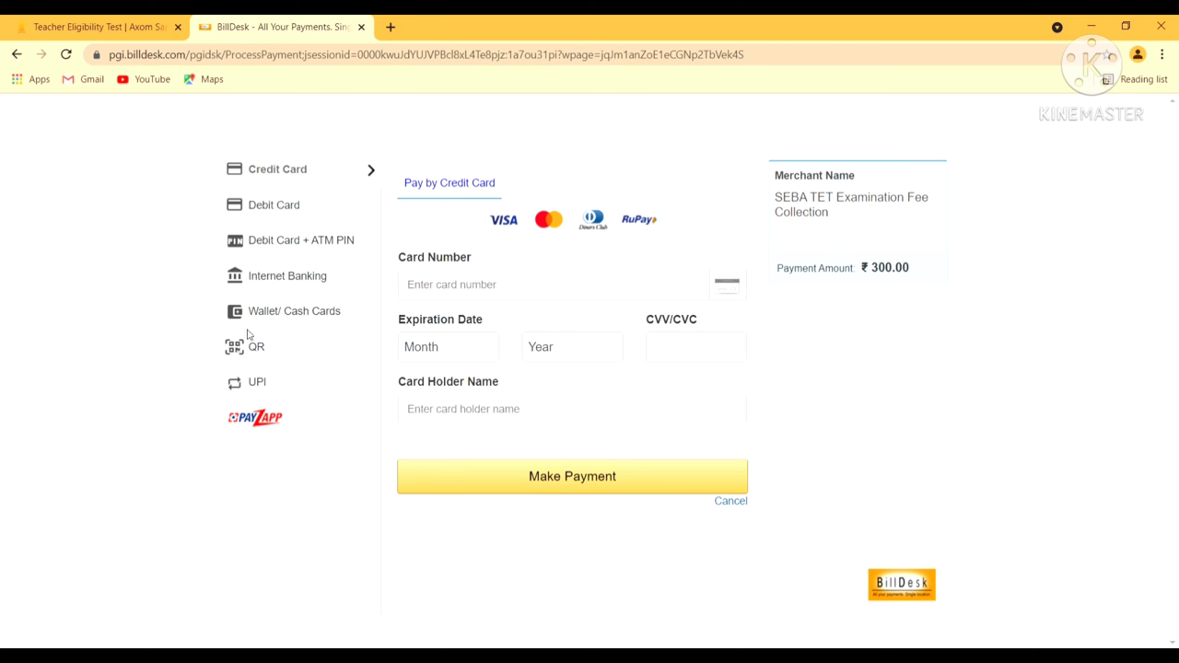
Choose UPI as the payment method and accept the Convenience Fees summary
{"action": "left_click", "coordinate": [286, 381]}
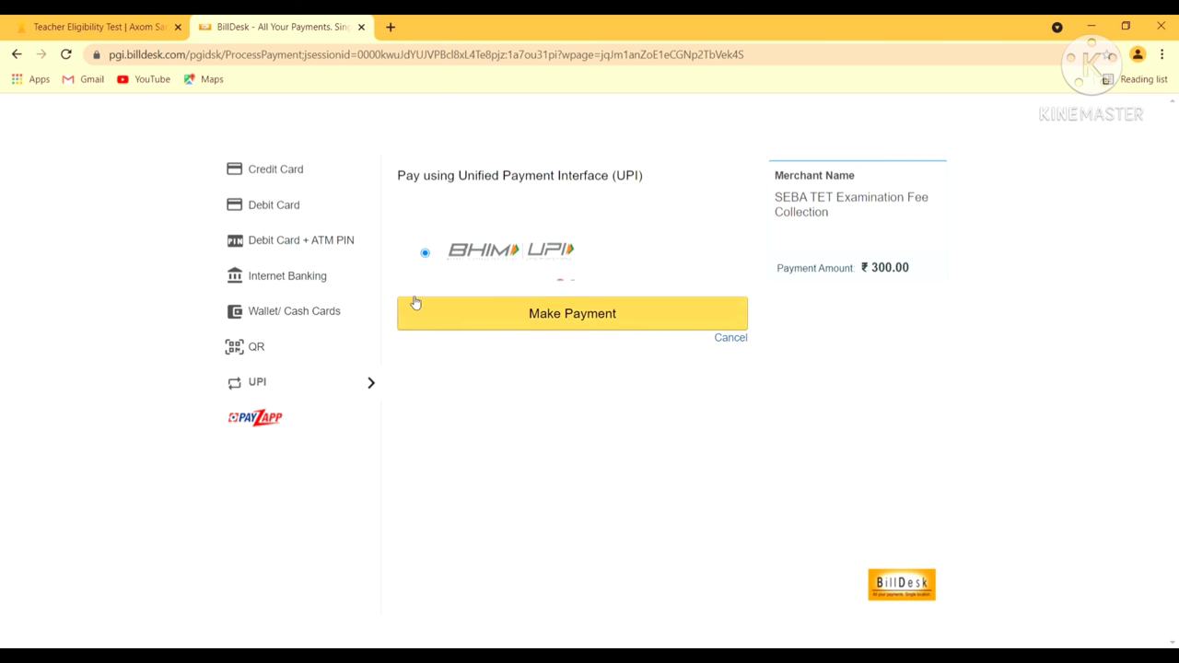
{"action": "left_click", "coordinate": [461, 313]}
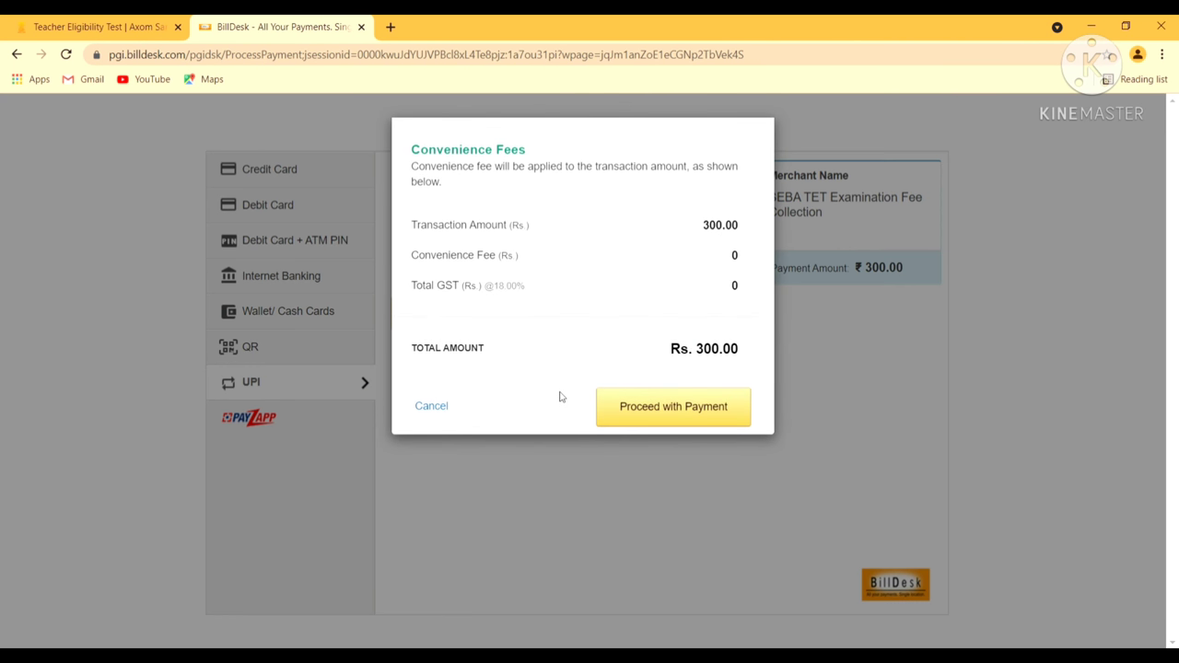
{"action": "left_click", "coordinate": [633, 415]}
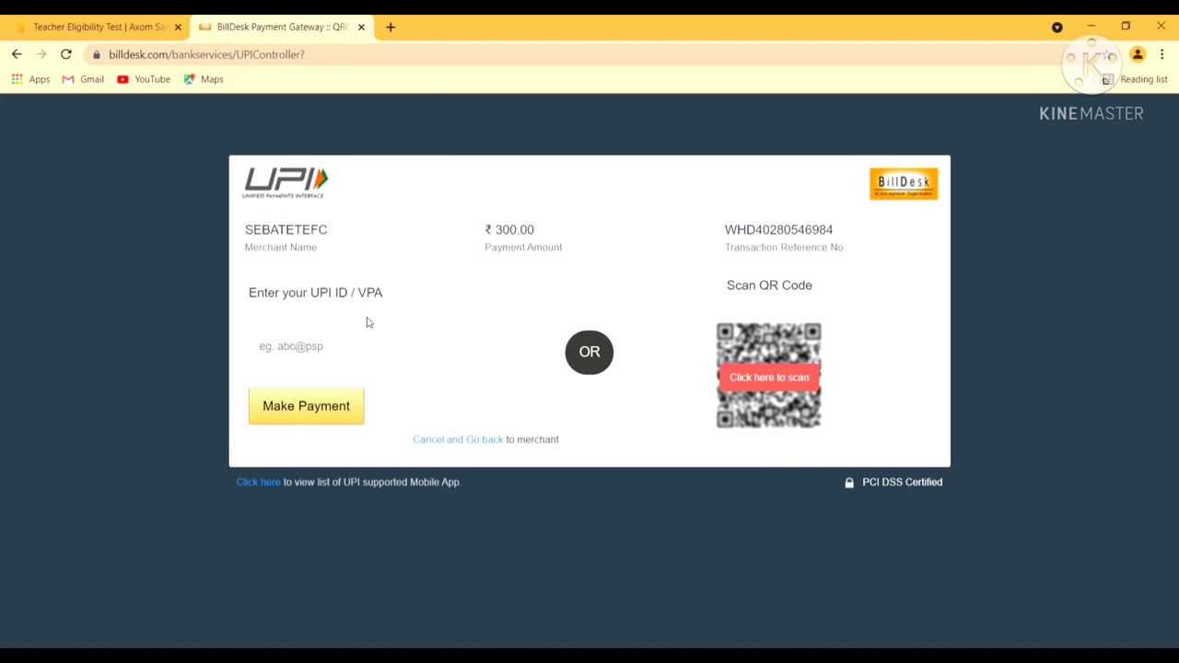
Enter the candidate's UPI ID and submit the ₹300.00 payment request
{"action": "left_click", "coordinate": [363, 346]}
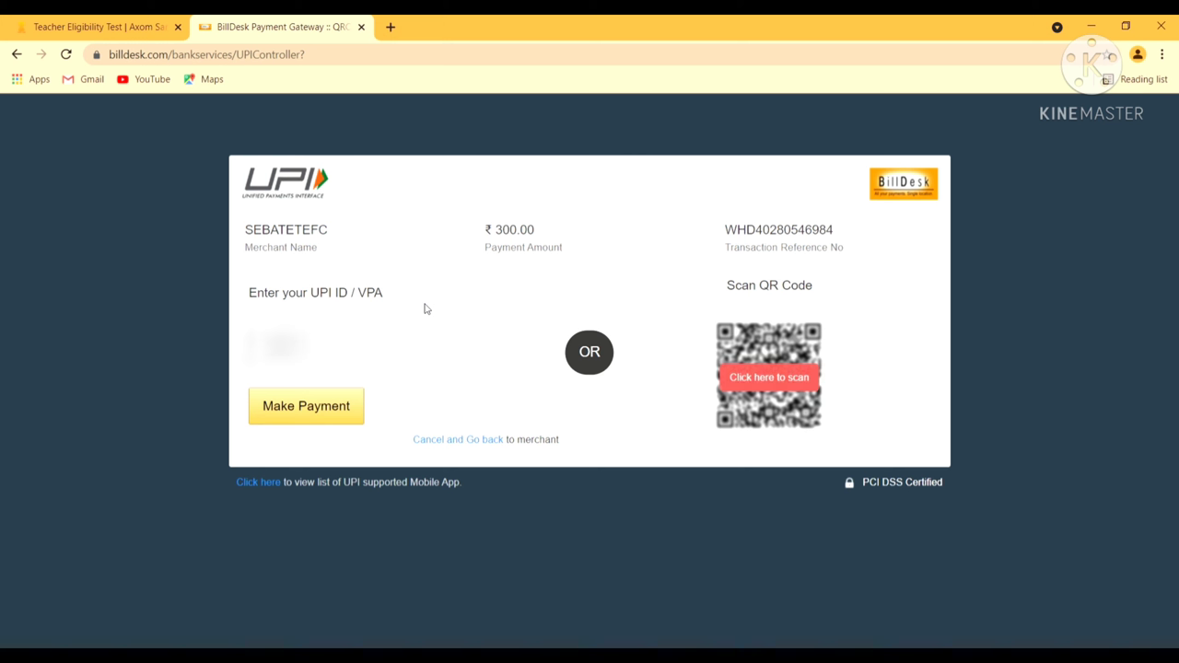
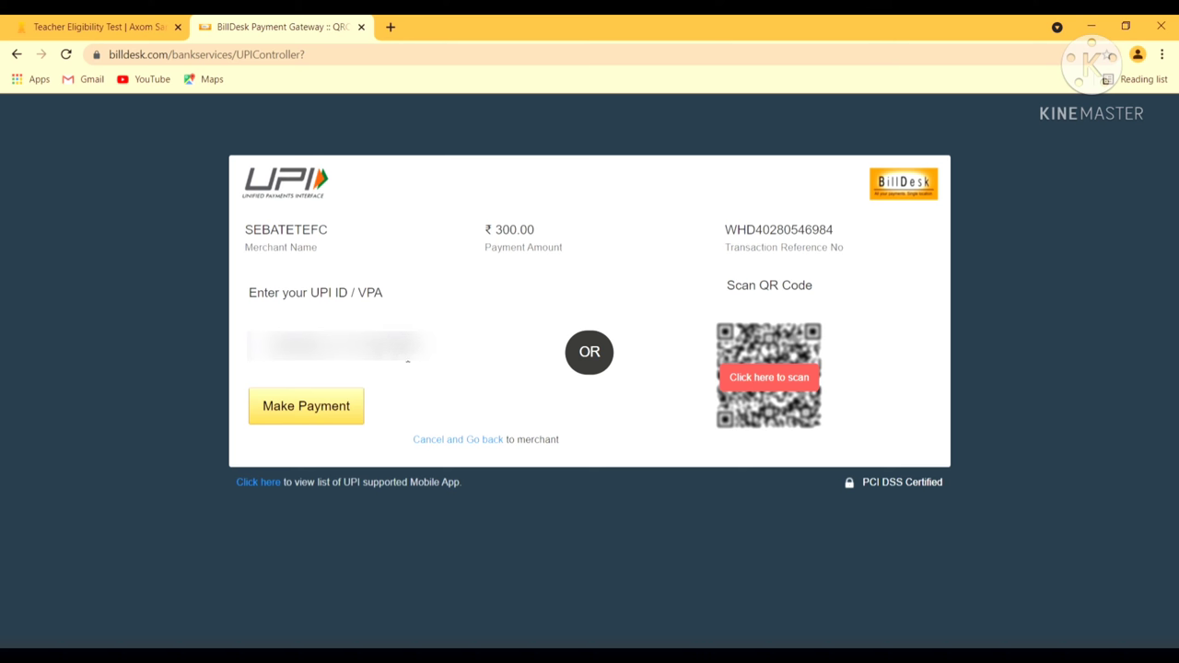
{"action": "left_click", "coordinate": [338, 414]}
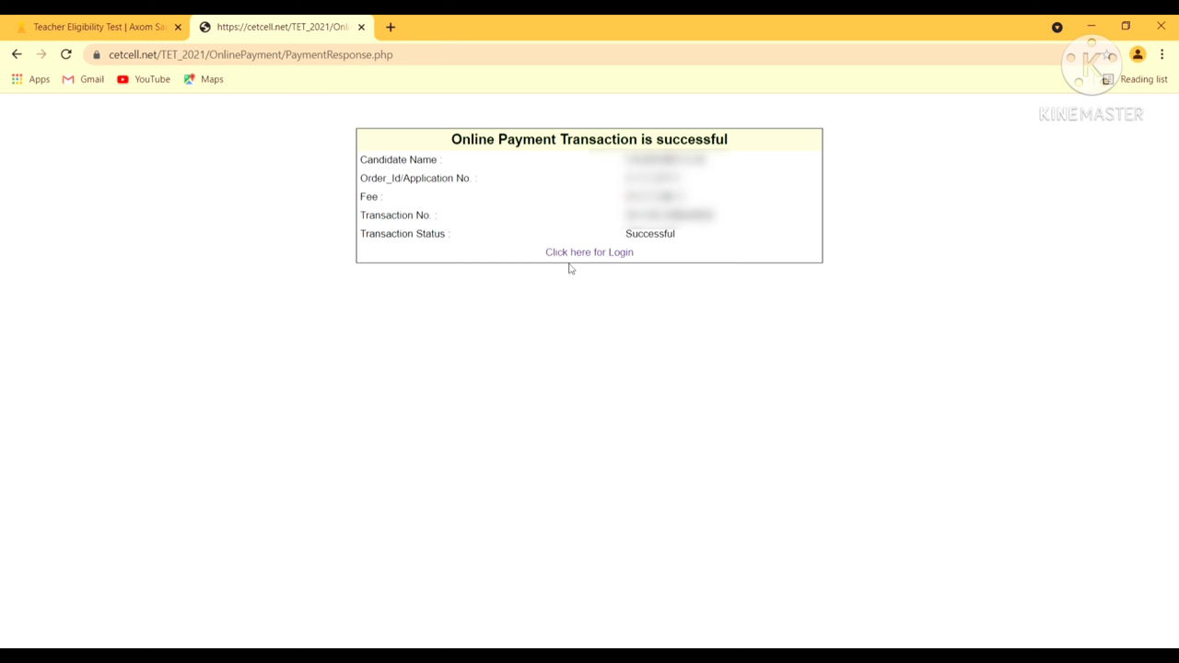
Return from the payment success page to the registered-candidate login page
{"action": "left_click", "coordinate": [587, 254]}
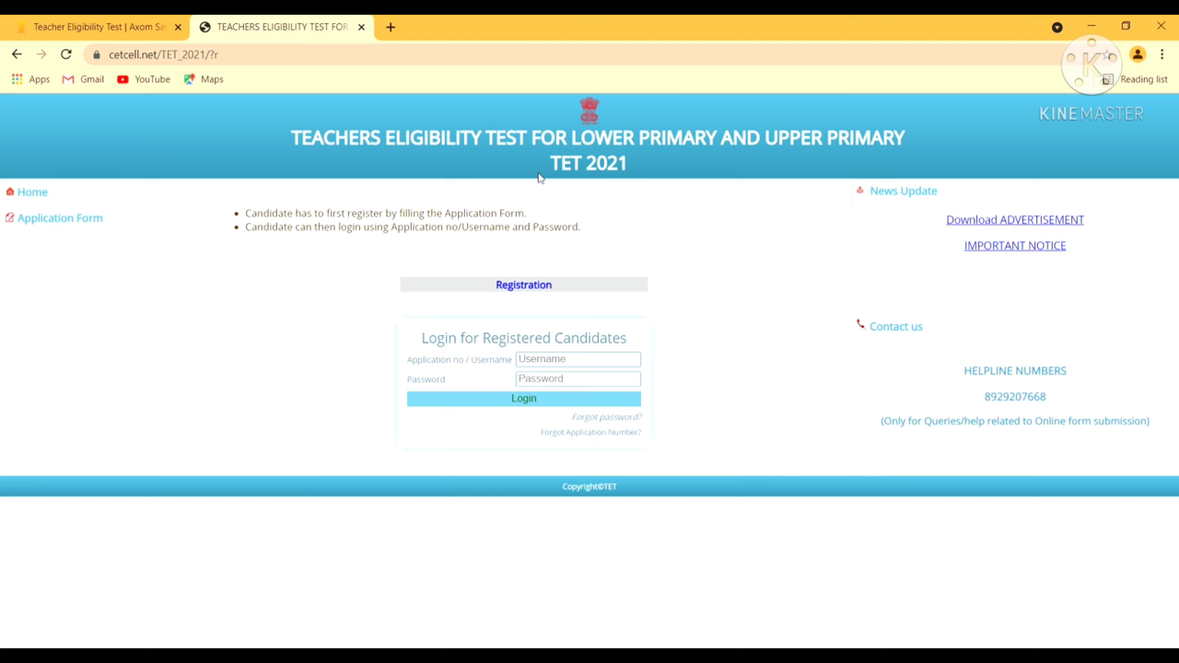
Sign back in with the saved username and password to check payment status
{"action": "left_click", "coordinate": [586, 359]}
{"action": "left_click", "coordinate": [578, 389]}
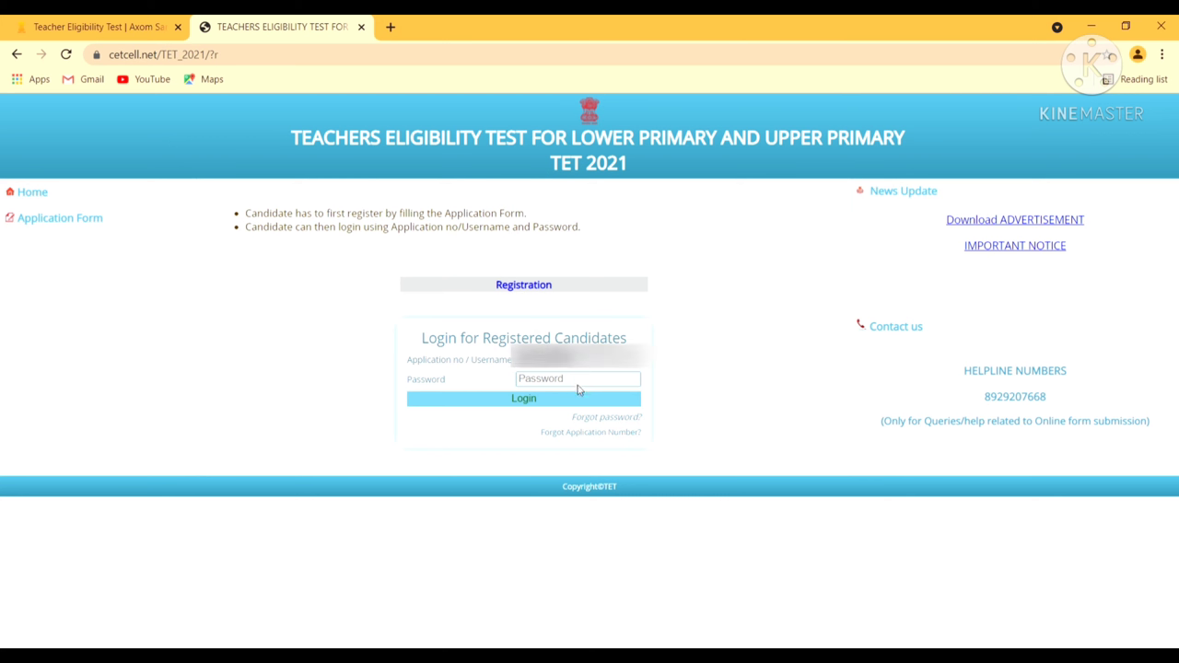
{"action": "left_click", "coordinate": [583, 379]}
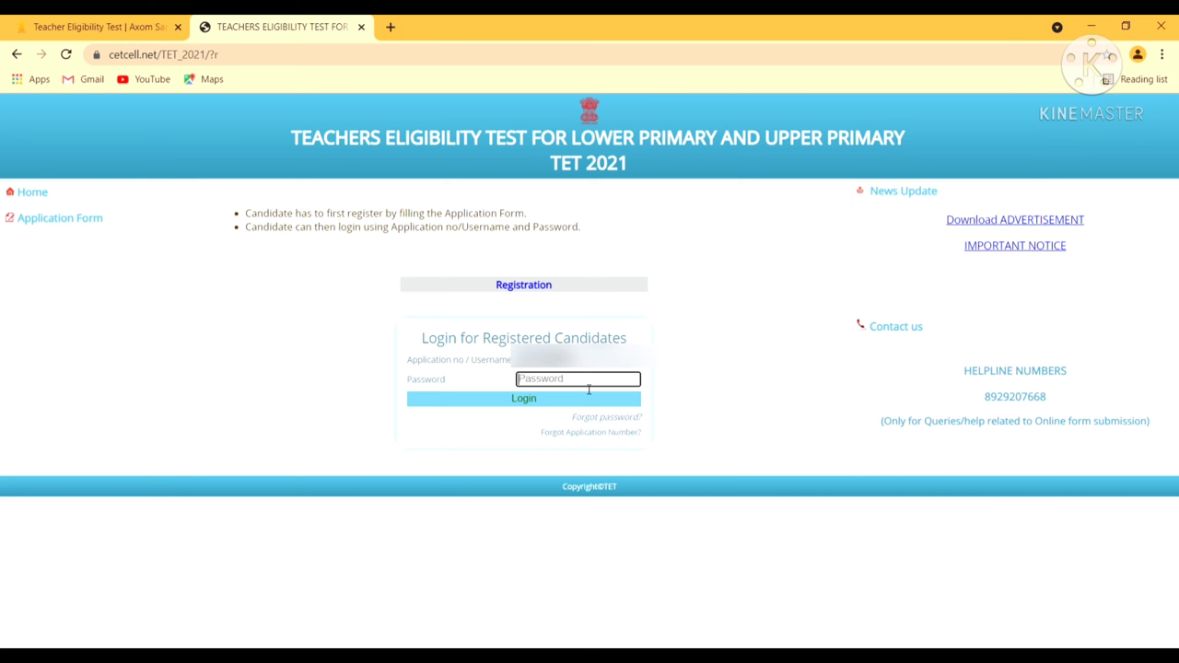
{"action": "type", "text": "*********"}
{"action": "left_click", "coordinate": [524, 399]}
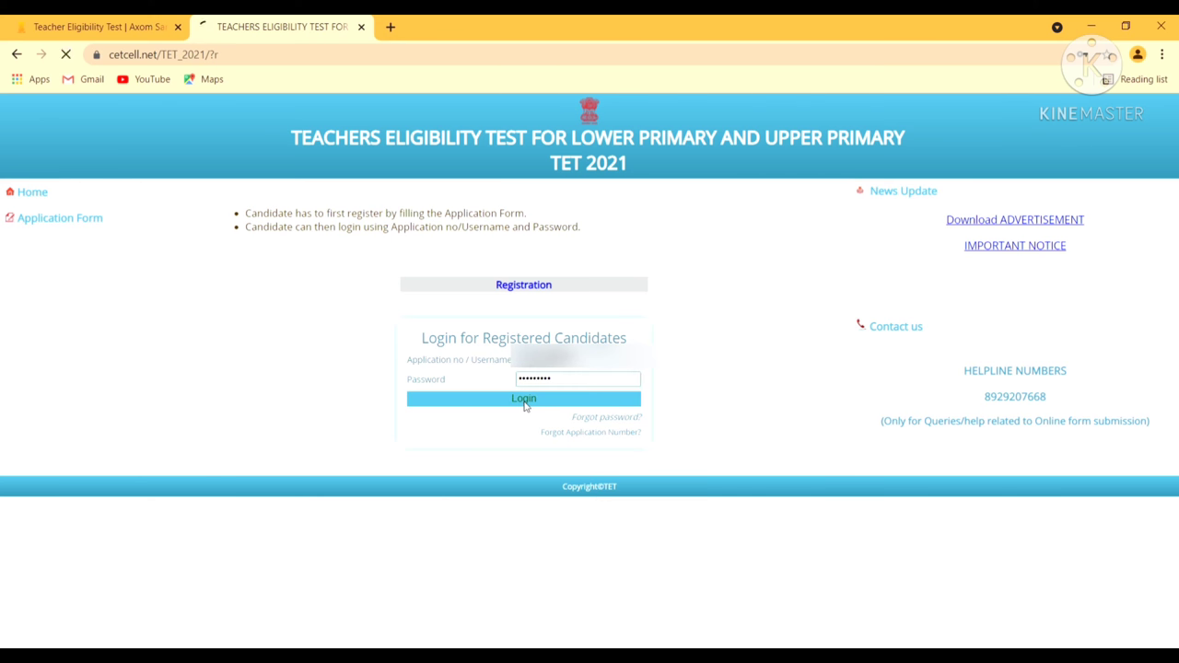